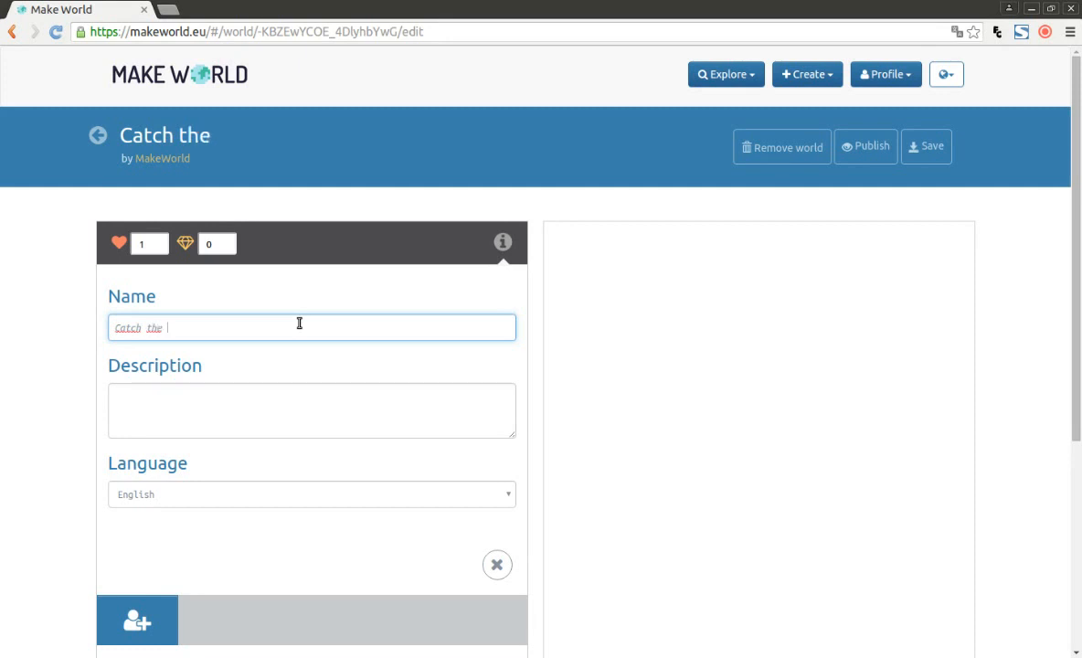
# - Complete the world's name as "Catch the ant!", add the description "Adding a description is always valuable :)" and close the world details
pyautogui.write('ant!')
pyautogui.click(287, 418)
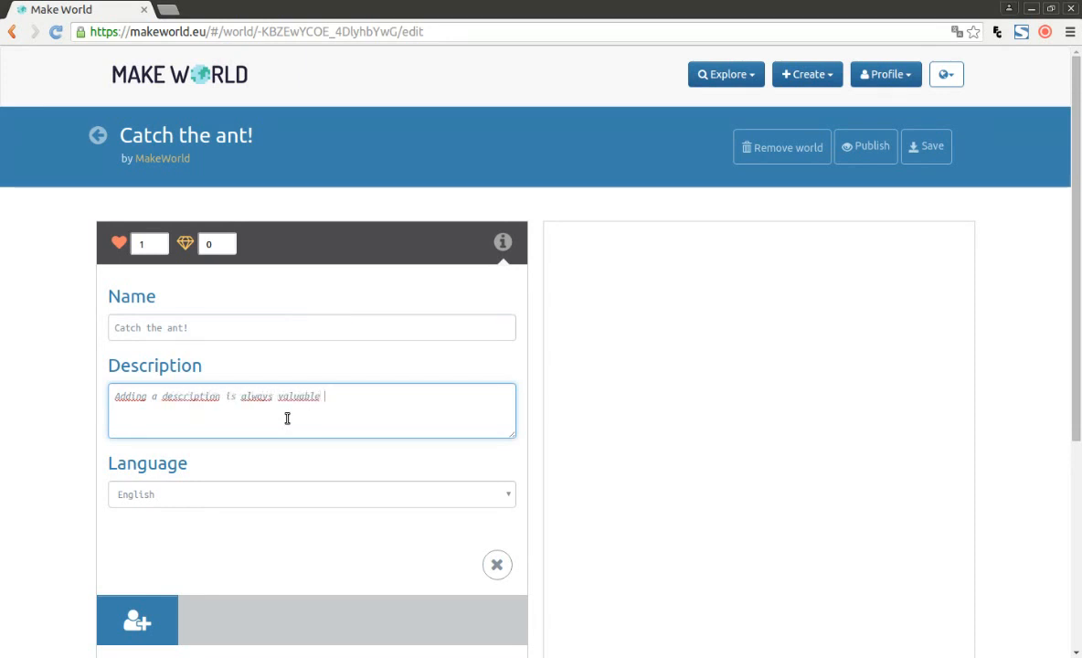
pyautogui.click(151, 484)
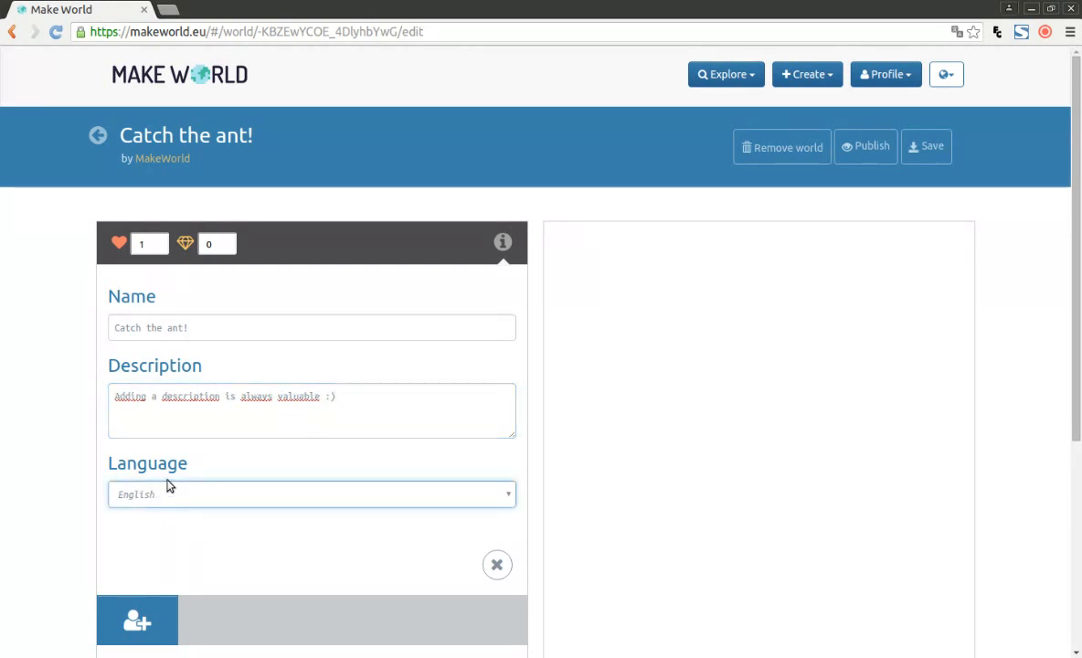
pyautogui.scroll(-2, 173, 477)
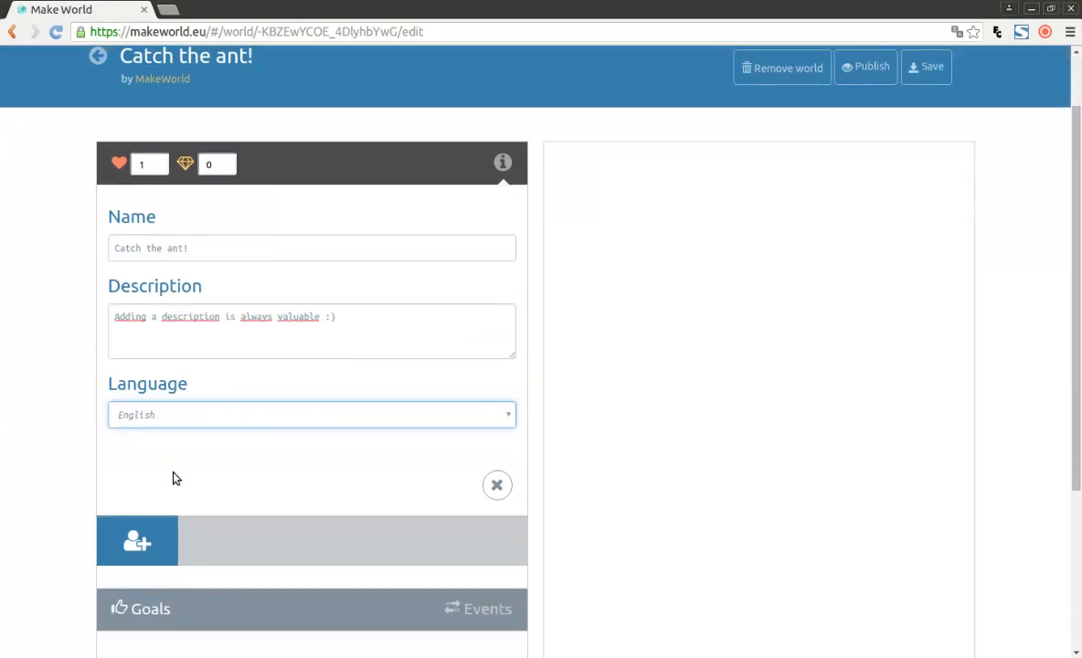
pyautogui.click(503, 162)
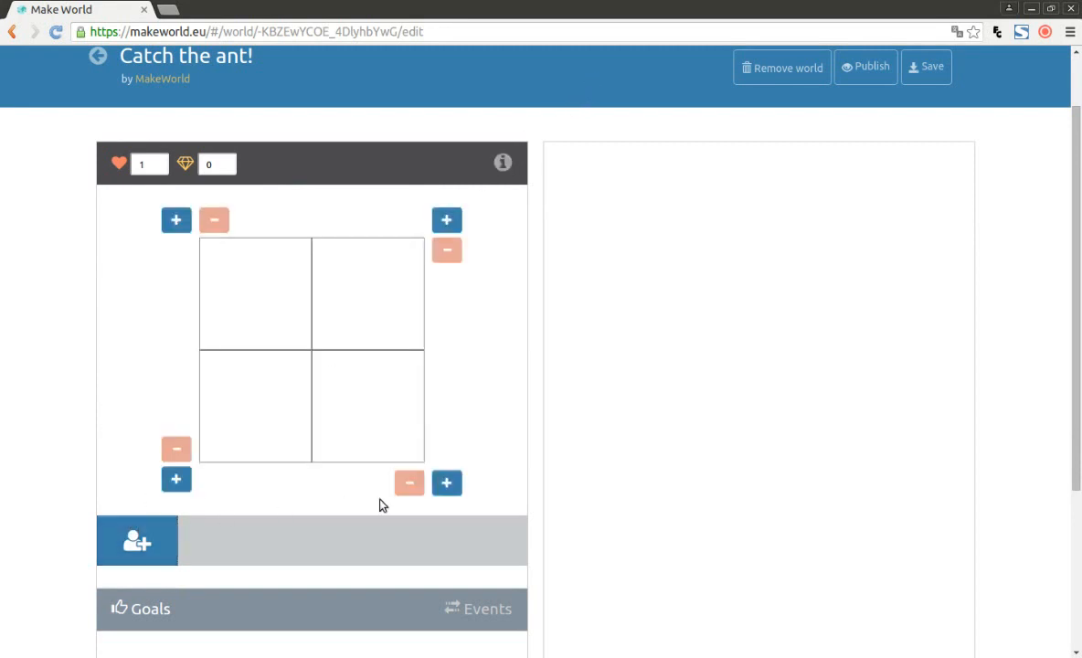
# - Resize the world's grid to three columns by three rows
pyautogui.click(447, 485)
pyautogui.click(447, 445)
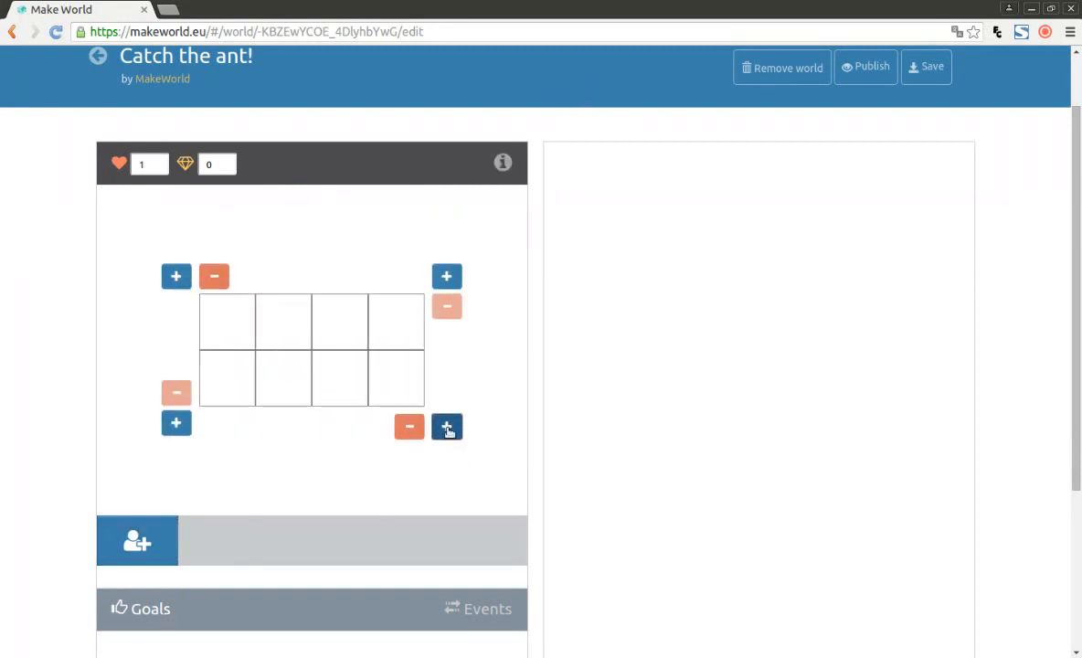
pyautogui.click(446, 276)
pyautogui.click(448, 248)
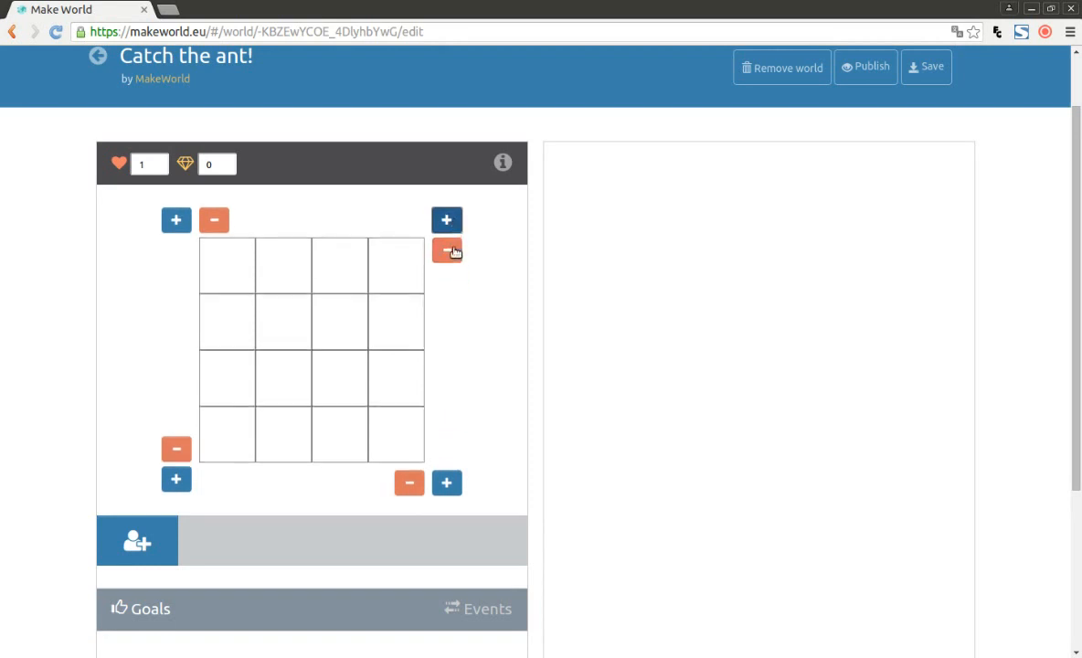
pyautogui.click(447, 250)
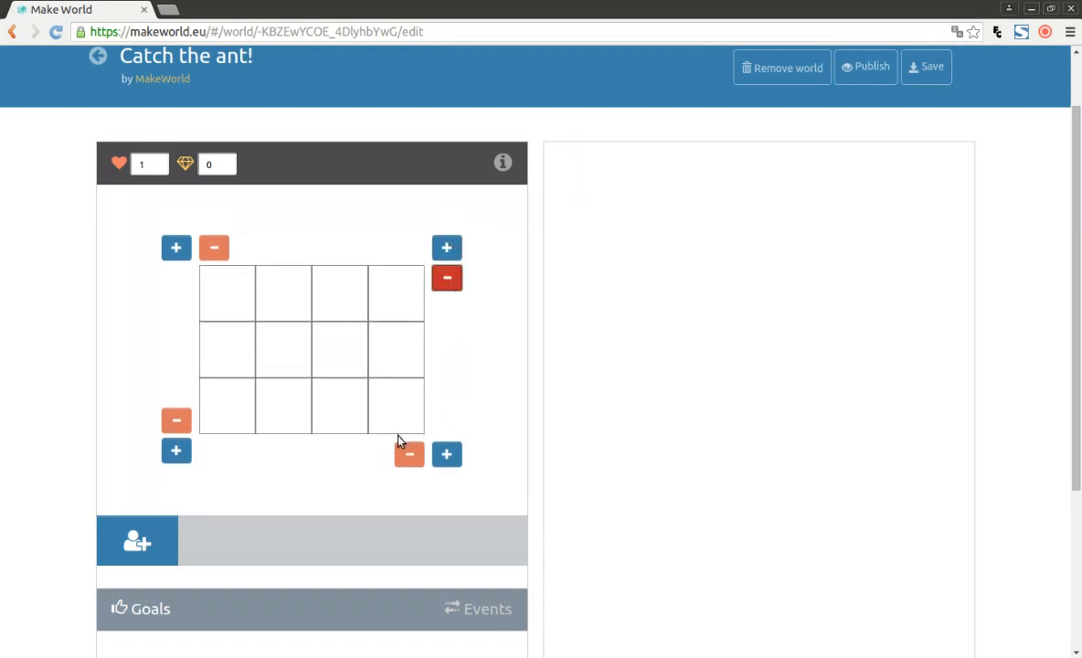
pyautogui.click(408, 452)
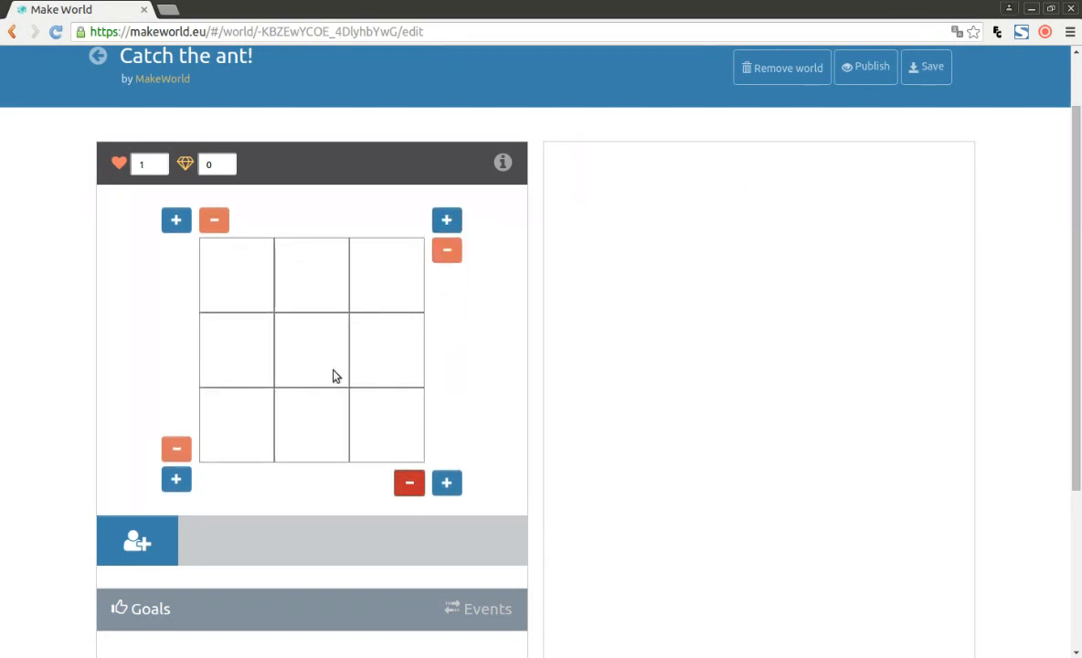
# - Add a first character to the world and name it "frog"
pyautogui.click(153, 541)
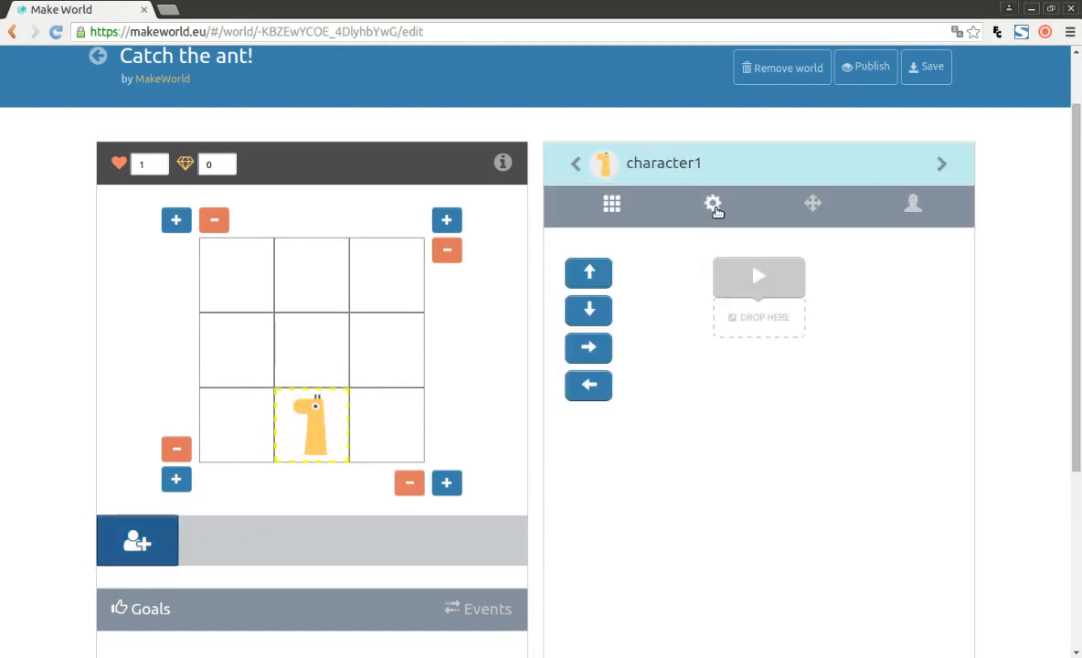
pyautogui.click(714, 209)
pyautogui.doubleClick(693, 260)
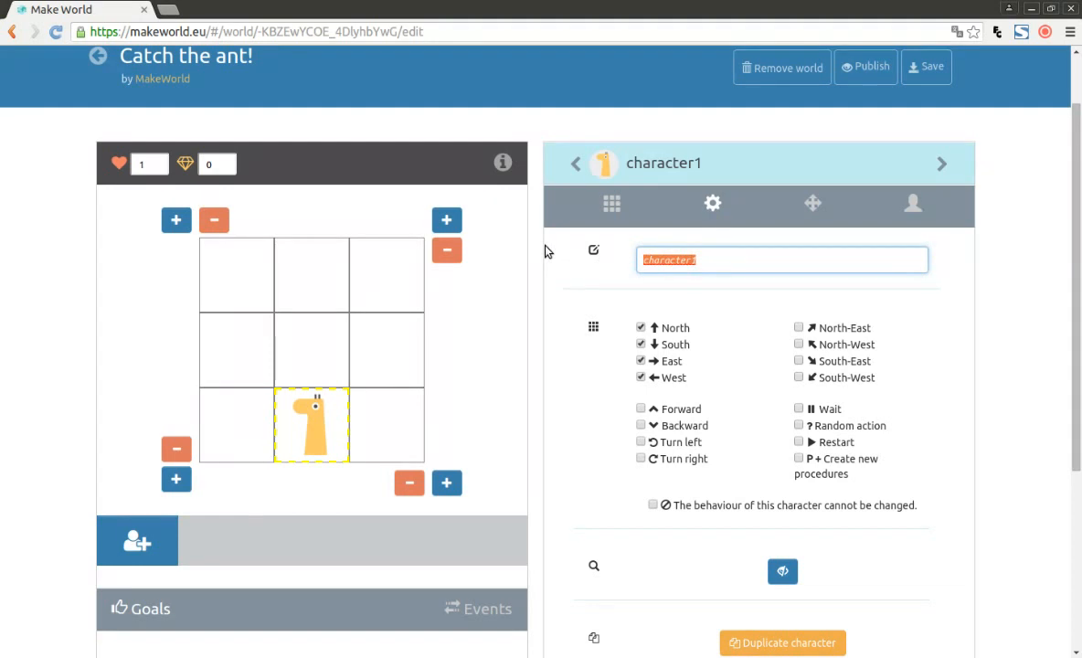
pyautogui.write('frog')
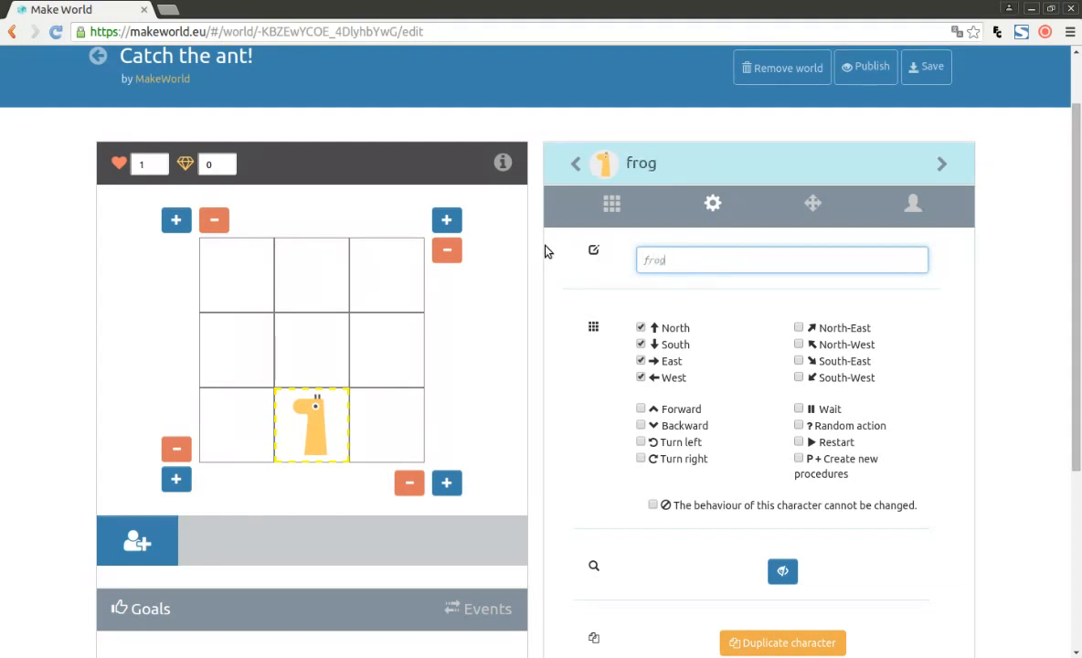
# - Give the frog character the frog image labelled "frog" and move it to position (2, 0)
pyautogui.click(910, 209)
pyautogui.doubleClick(756, 259)
pyautogui.write('f')
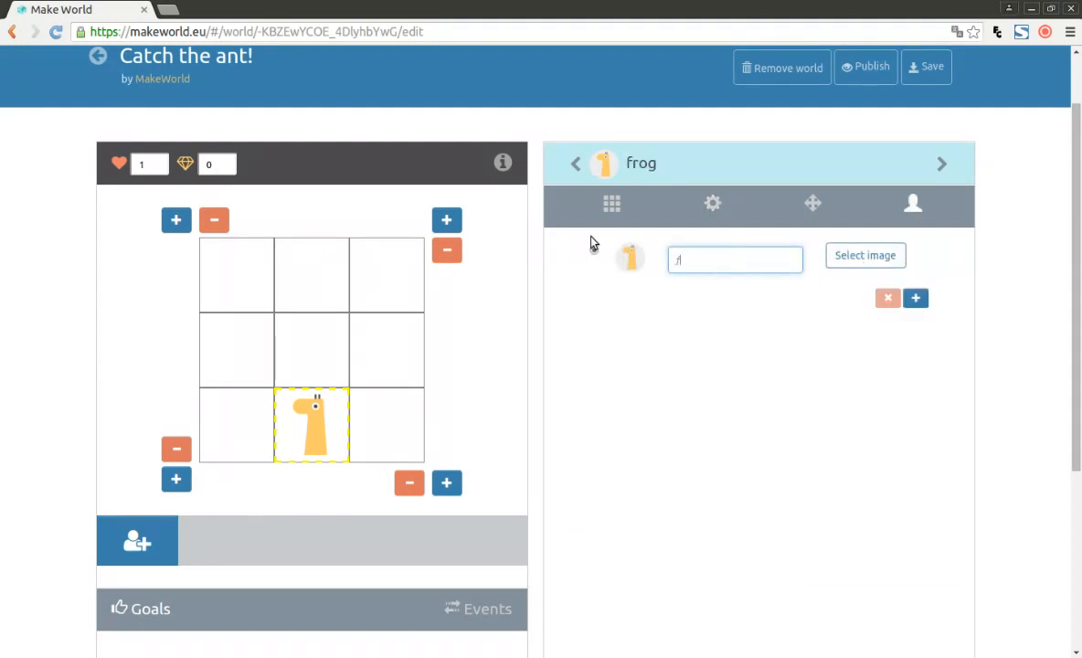
pyautogui.write('rog')
pyautogui.click(859, 255)
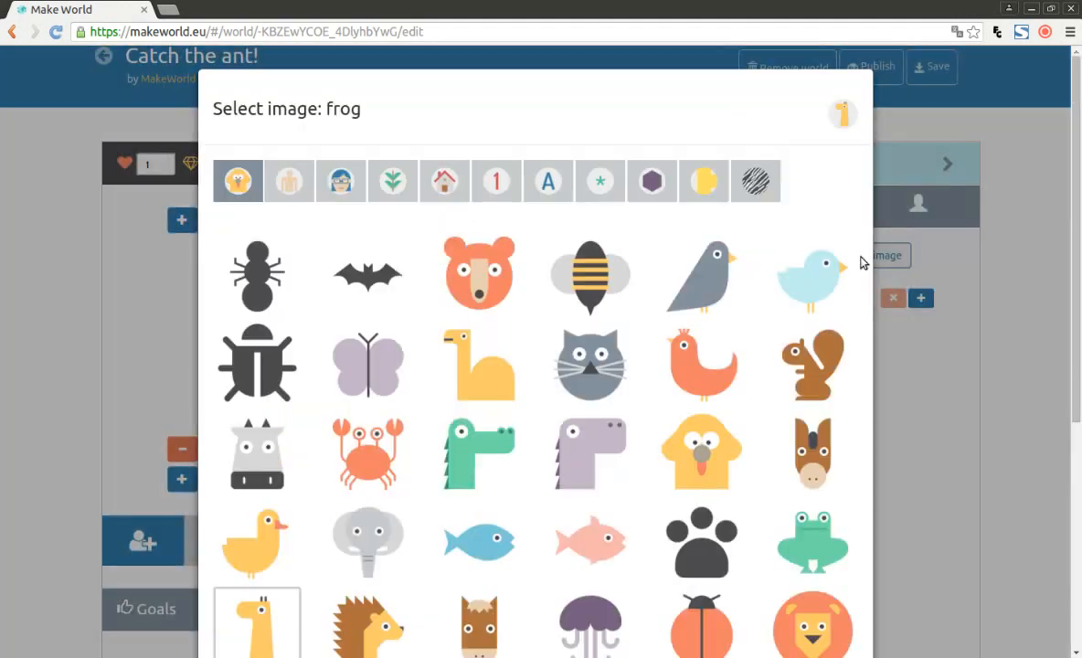
pyautogui.click(801, 541)
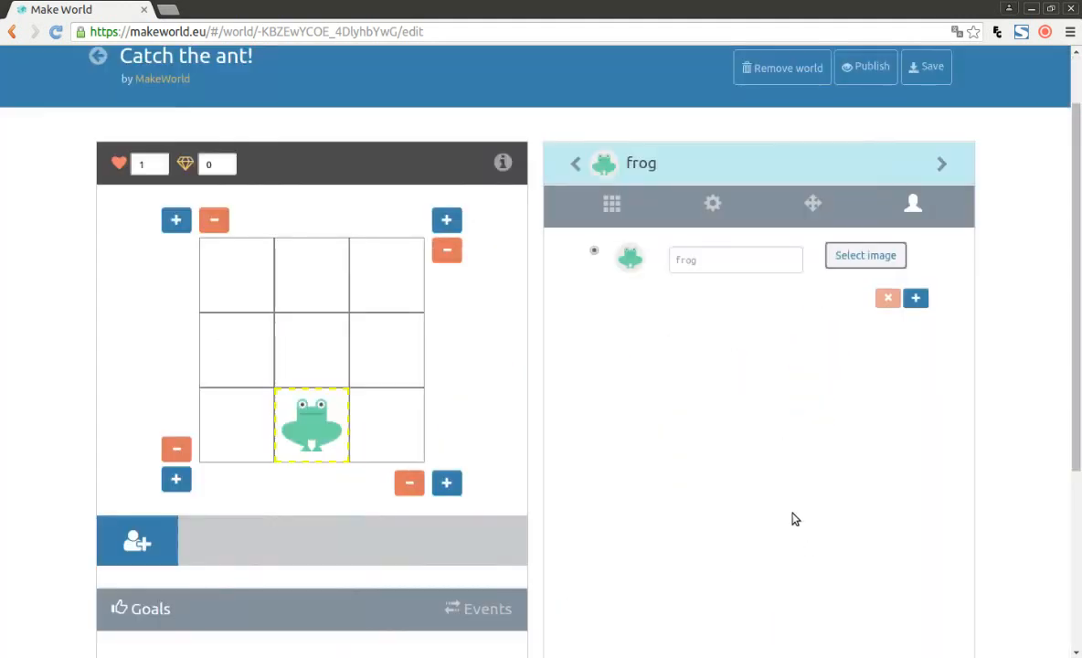
pyautogui.click(813, 202)
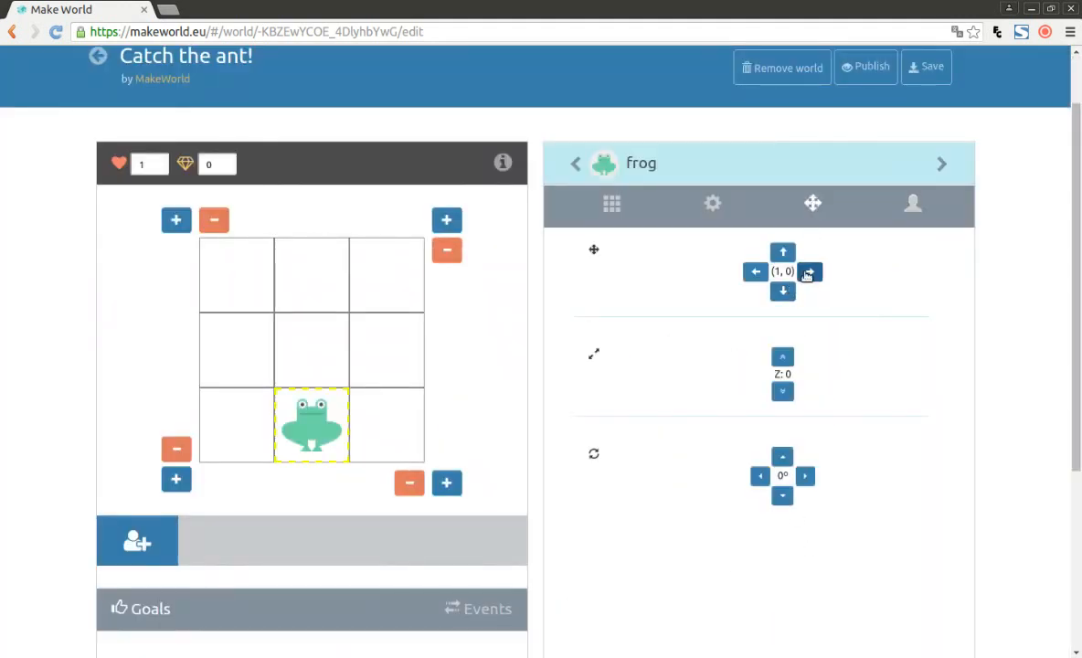
pyautogui.click(808, 271)
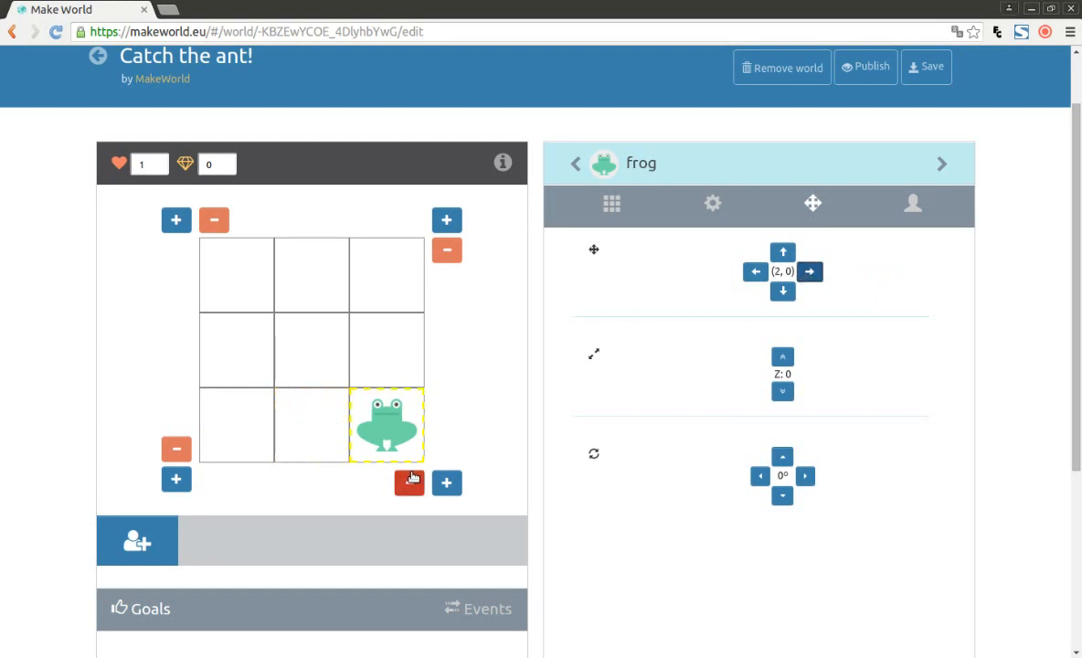
# - Add a second character to the world and name it "ant"
pyautogui.click(138, 542)
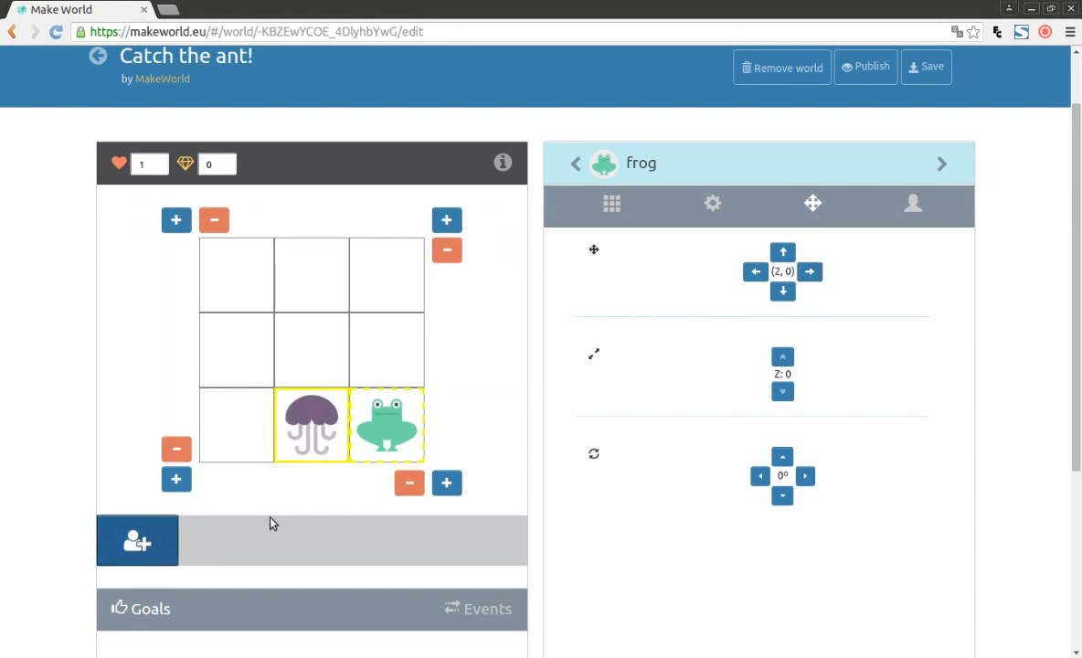
pyautogui.click(312, 430)
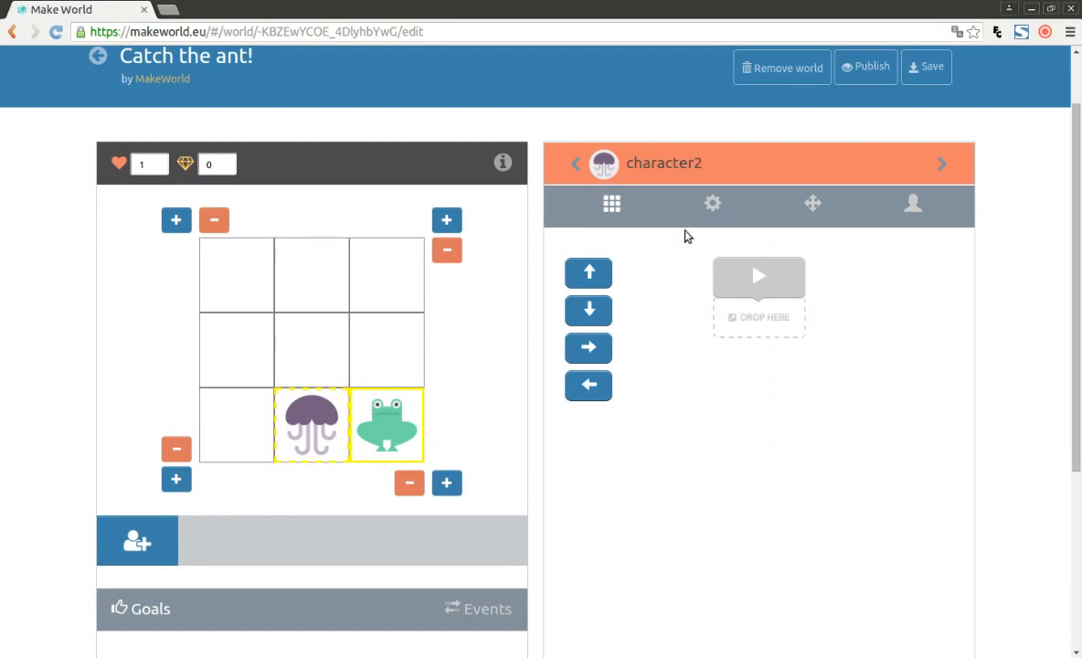
pyautogui.click(711, 205)
pyautogui.doubleClick(671, 260)
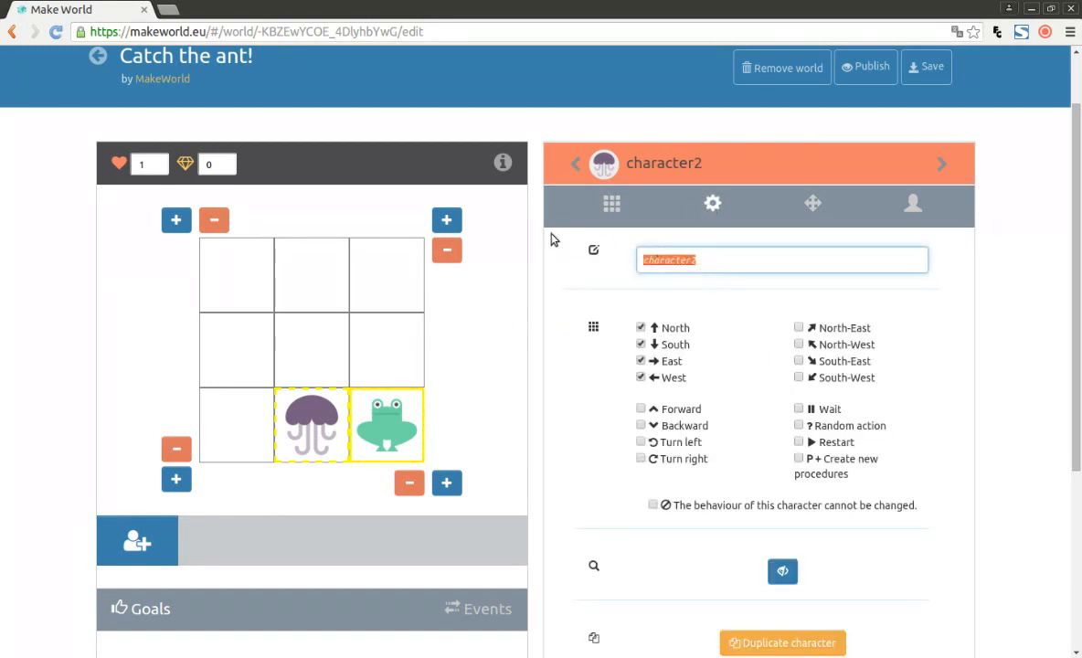
pyautogui.write('ant')
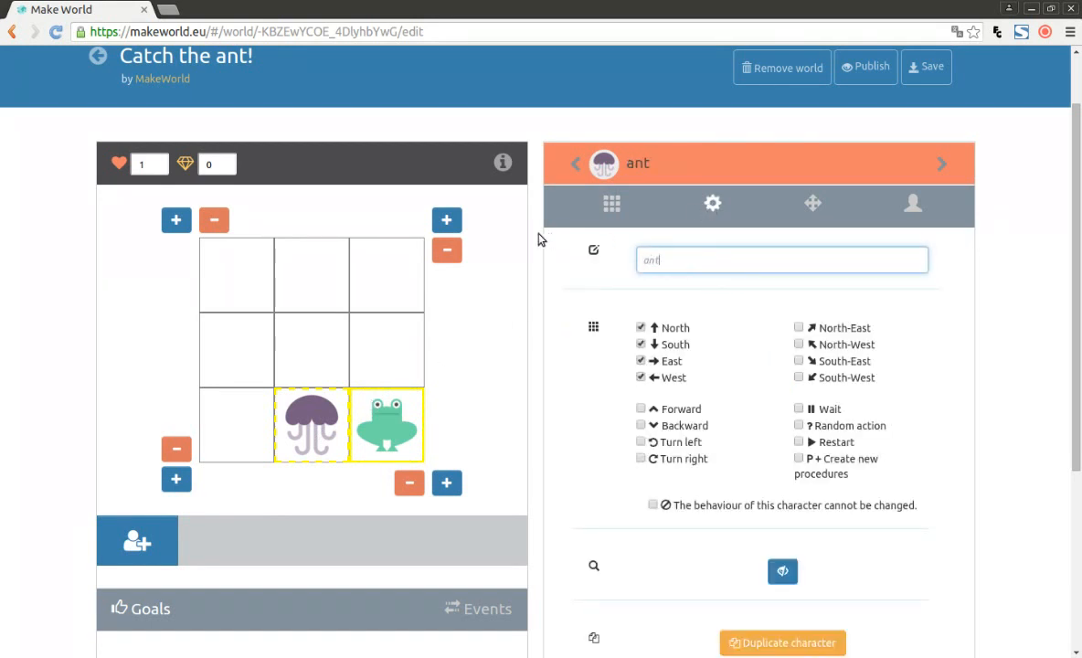
# - Limit the ant's available actions to East, West and Restart, and make its behaviour unchangeable
pyautogui.click(641, 327)
pyautogui.click(641, 343)
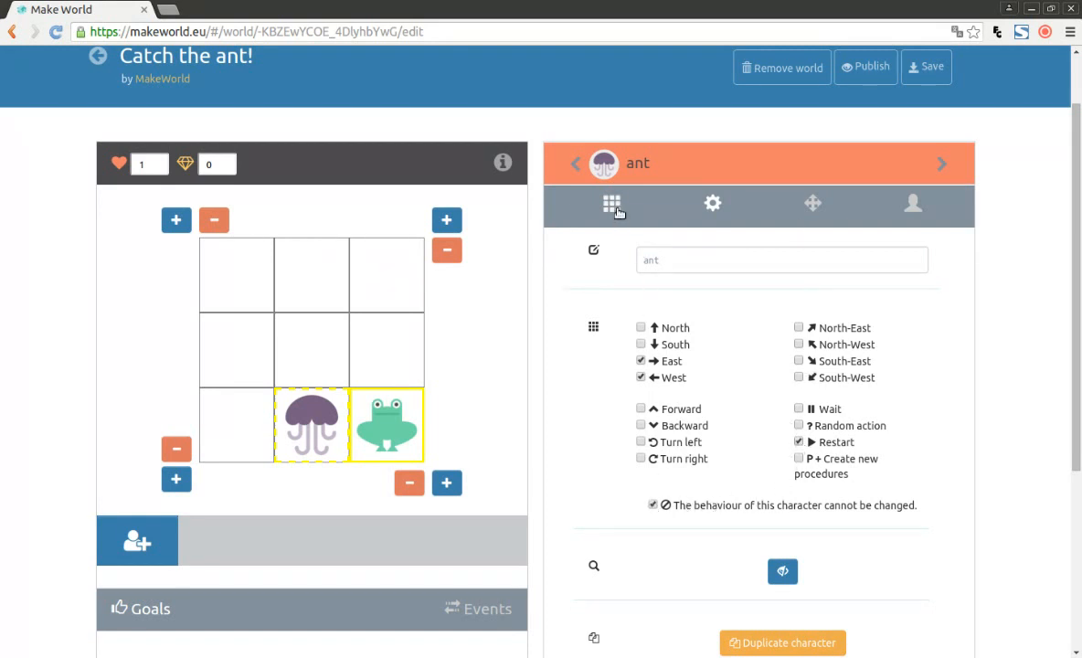
# - Label the ant character's appearance "ant" and assign it the ant image
pyautogui.click(914, 204)
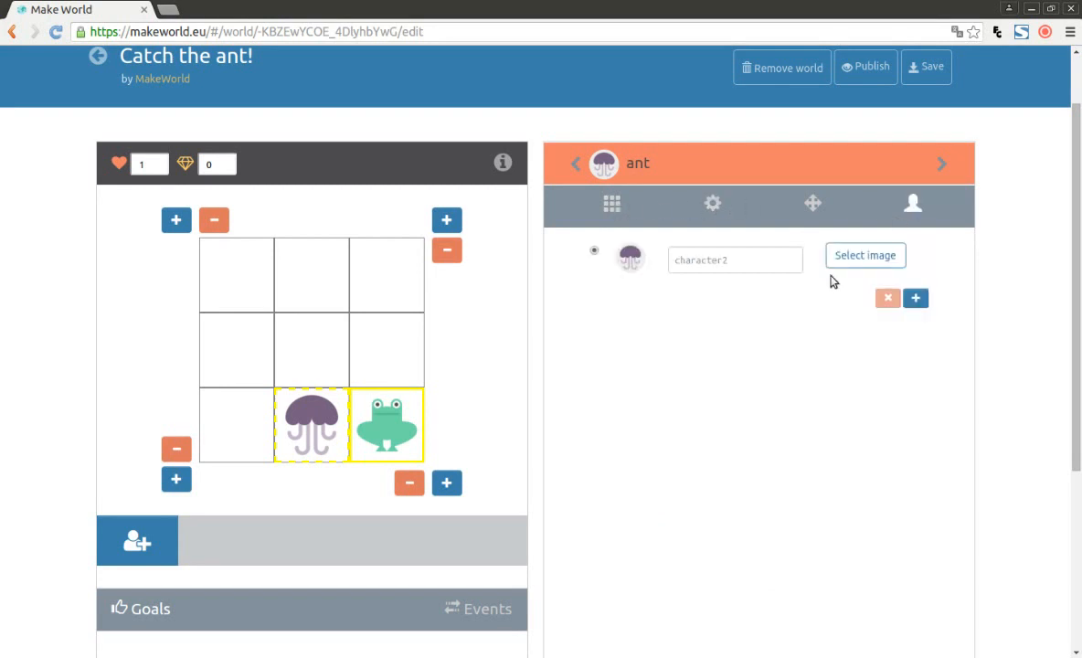
pyautogui.click(751, 251)
pyautogui.write('dnt')
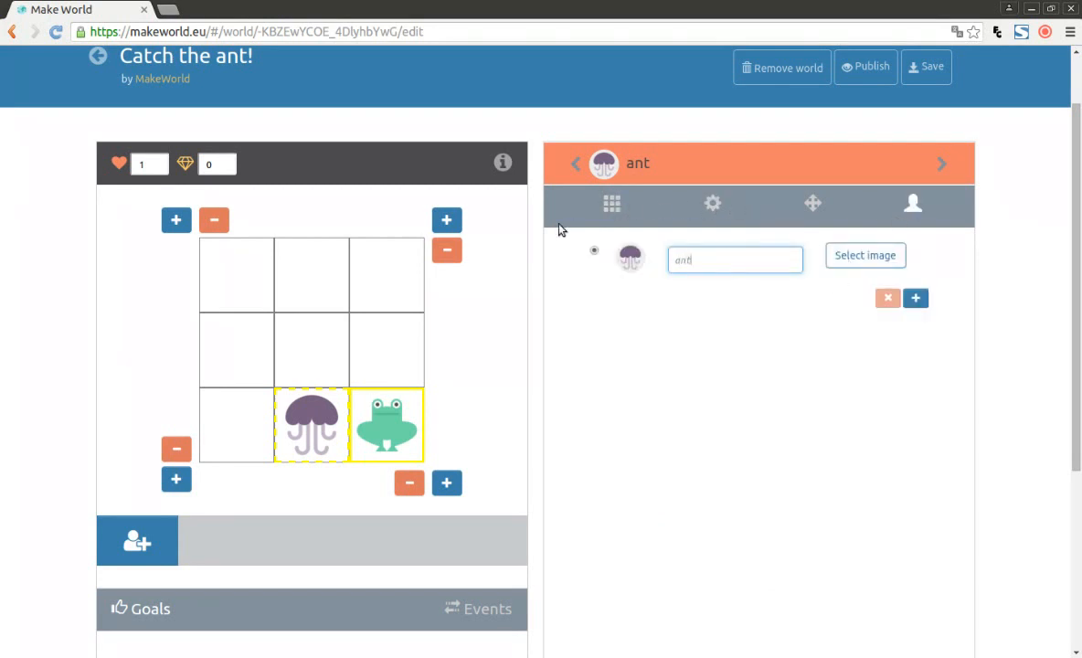
pyautogui.click(870, 259)
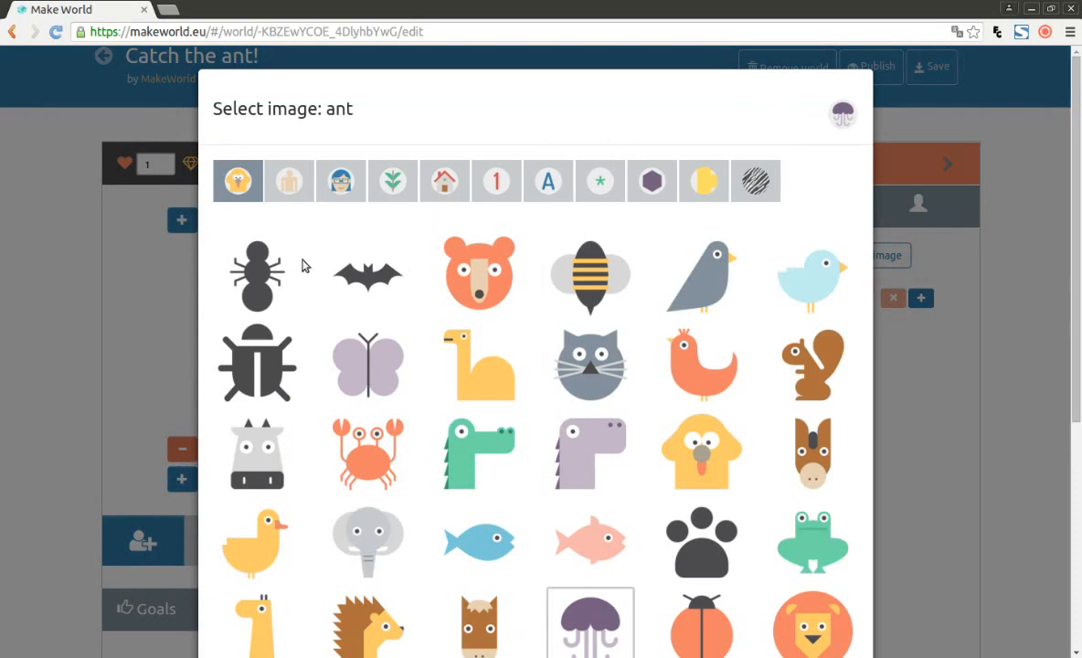
pyautogui.click(265, 271)
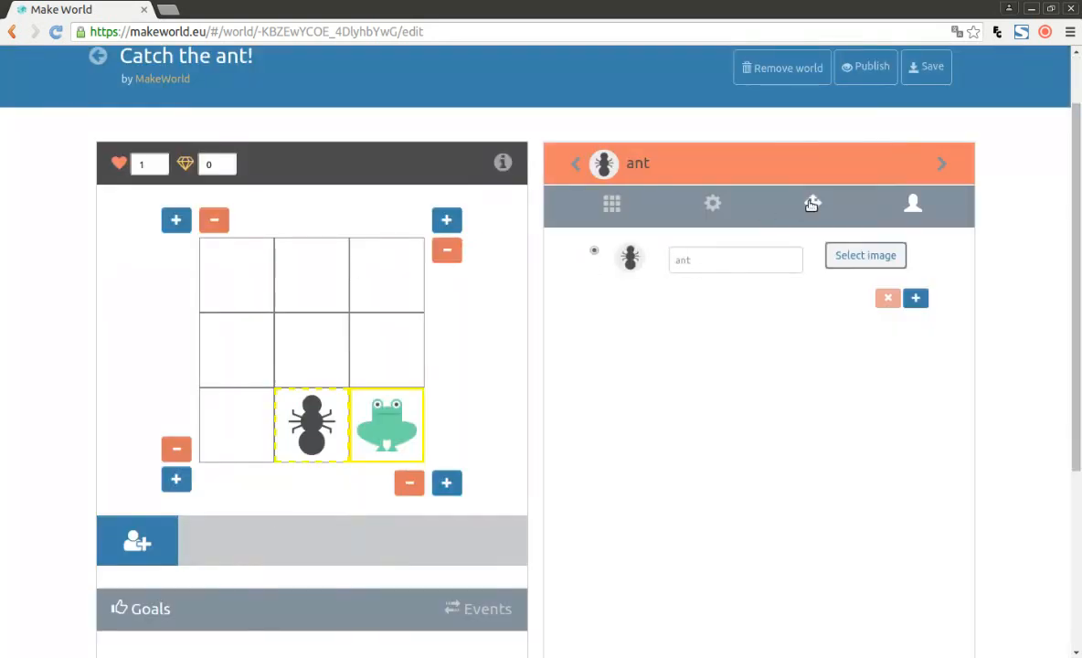
# - Move the ant character to grid position (2, 2)
pyautogui.click(810, 201)
pyautogui.click(782, 251)
pyautogui.click(782, 251)
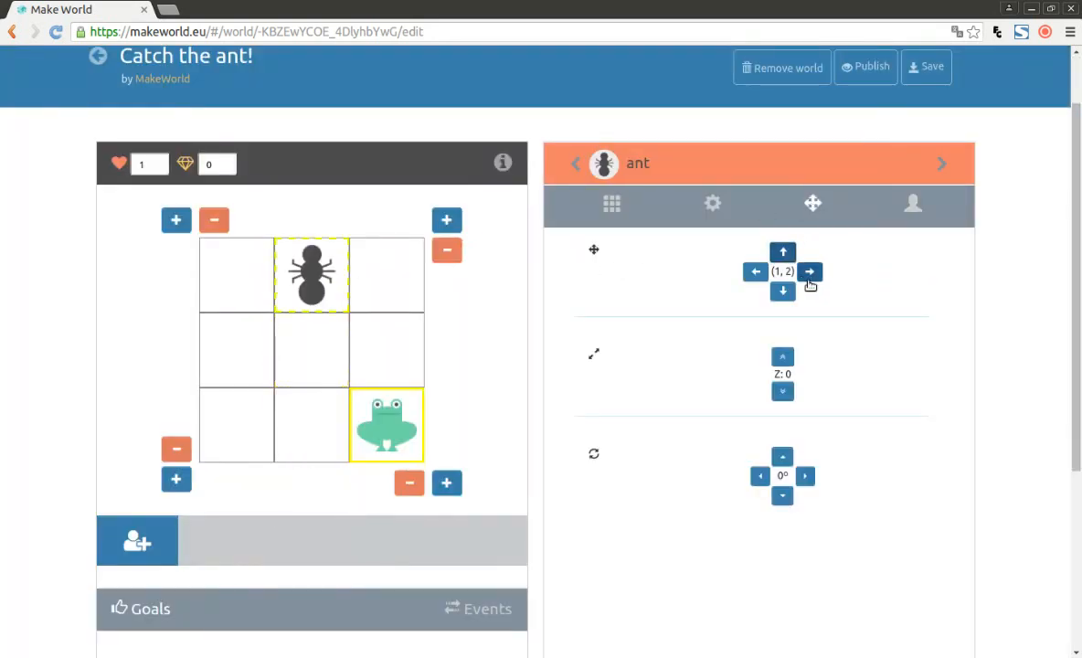
pyautogui.click(808, 272)
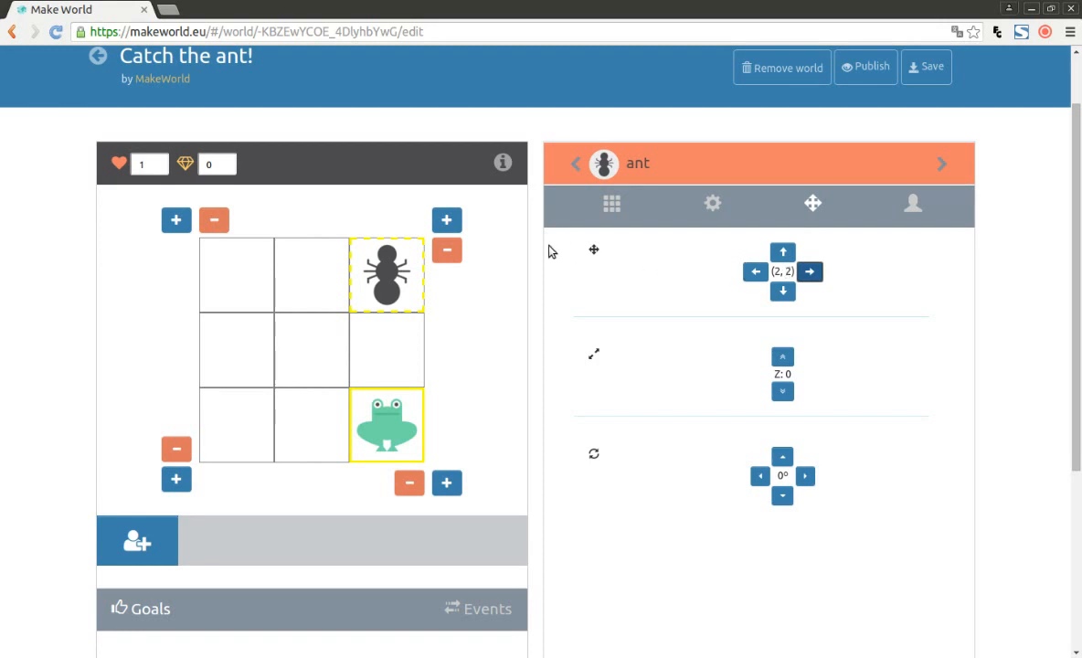
# - Program the ant to move west twice, east twice and restart
pyautogui.click(612, 205)
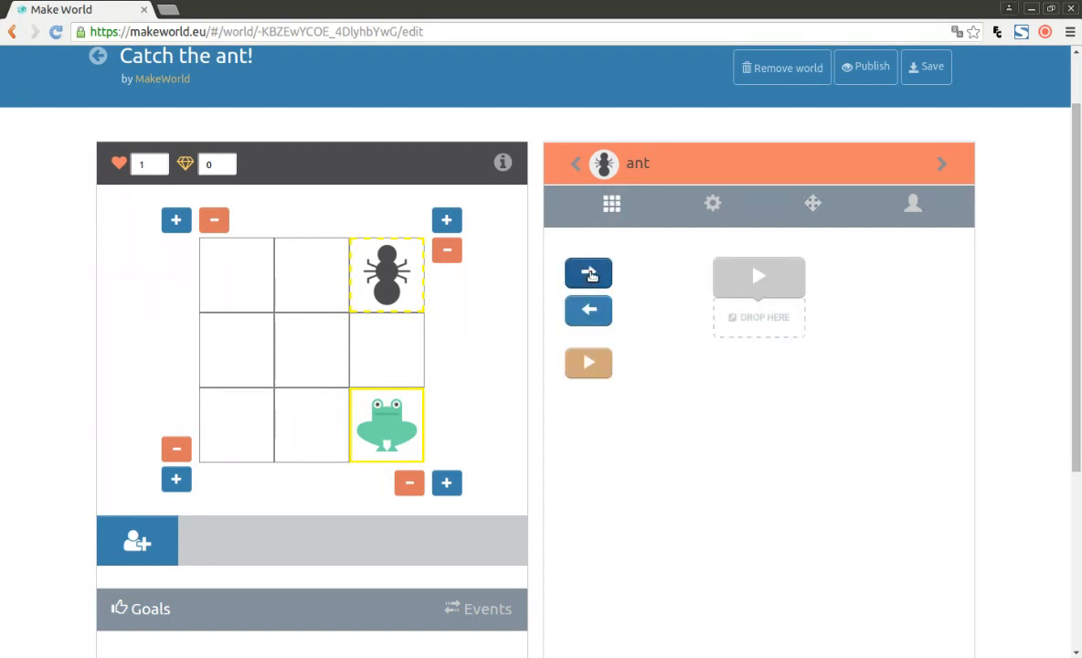
pyautogui.moveTo(604, 304); pyautogui.dragTo(760, 320)
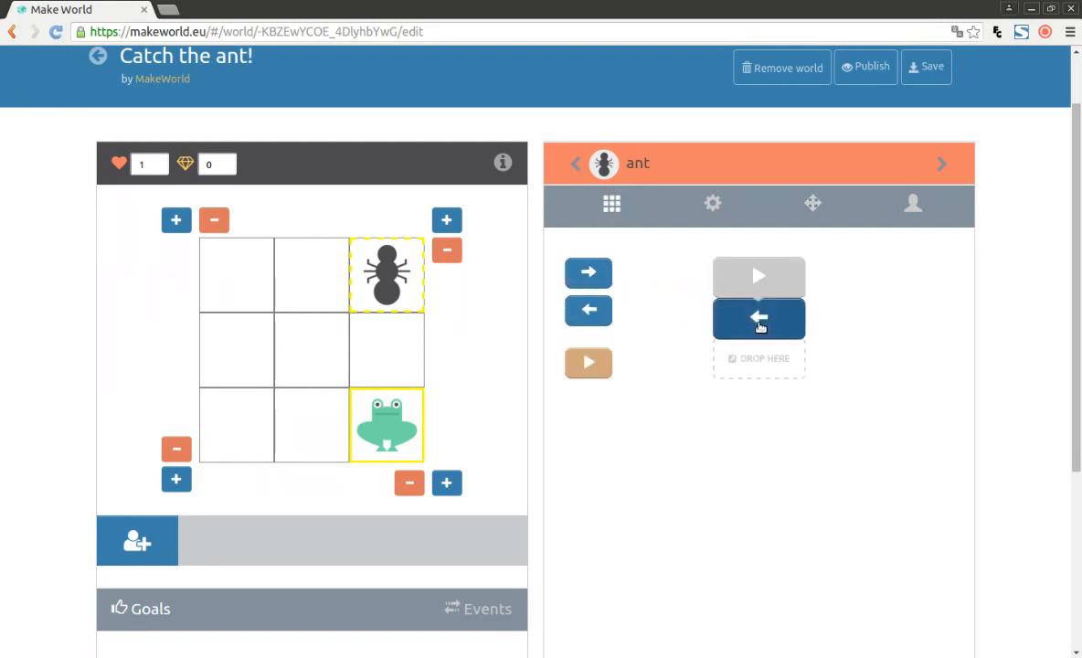
pyautogui.moveTo(587, 315); pyautogui.dragTo(757, 358)
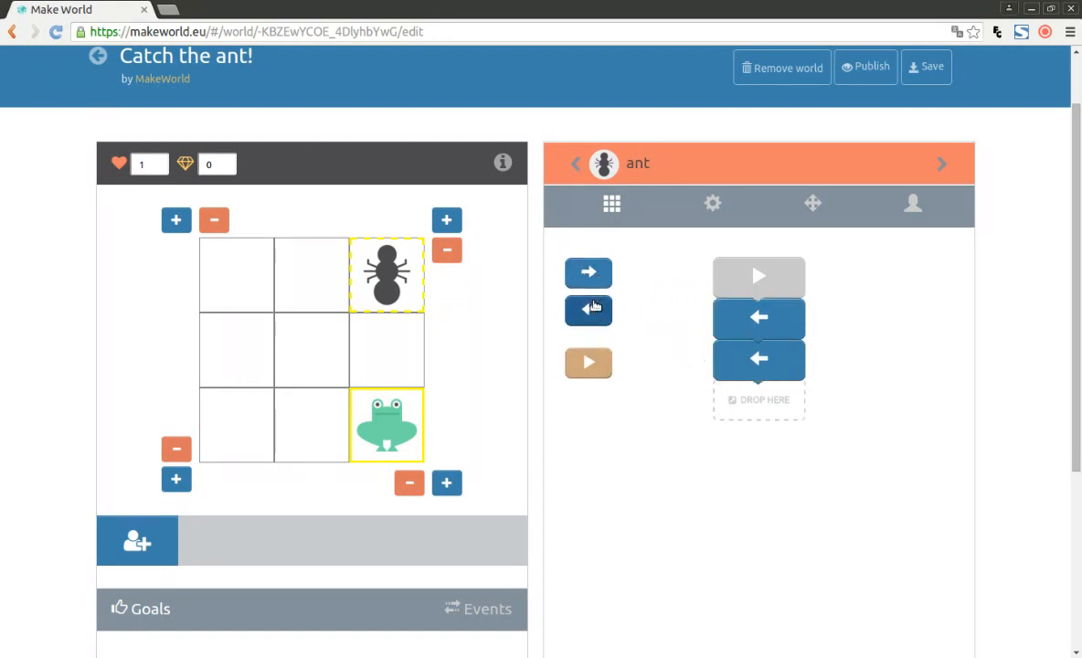
pyautogui.click(592, 273)
pyautogui.click(592, 274)
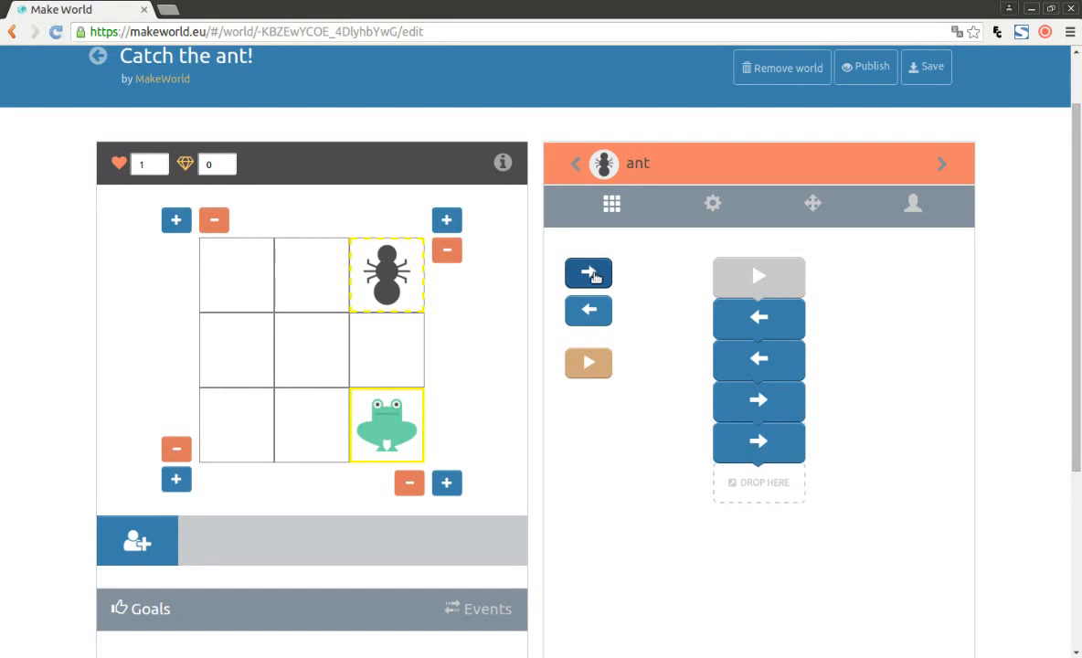
pyautogui.moveTo(589, 363); pyautogui.dragTo(755, 505)
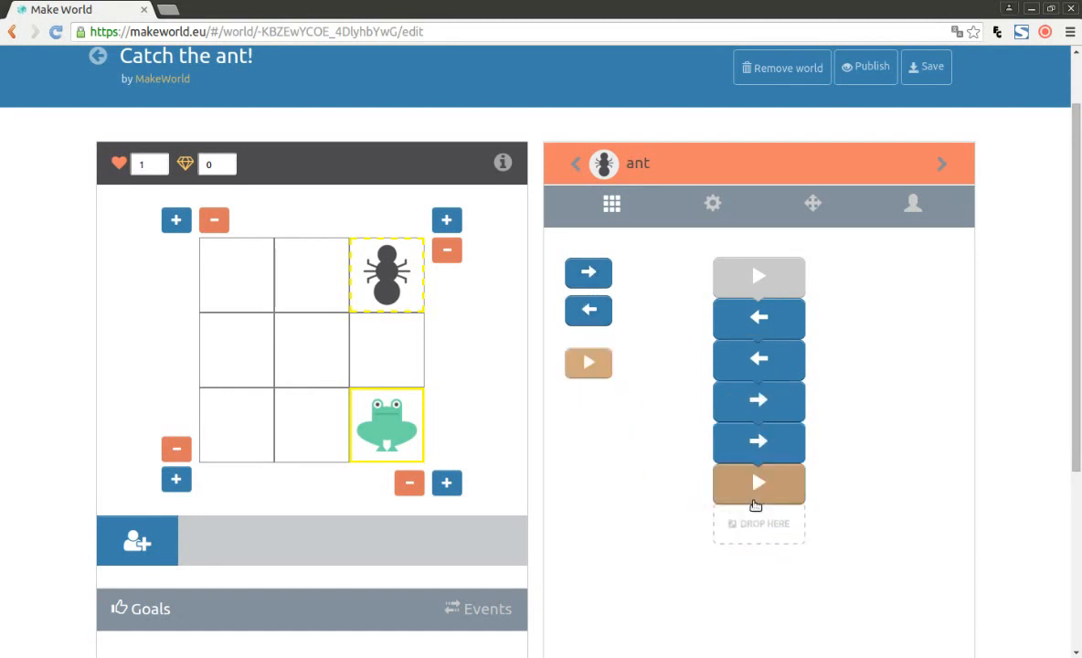
# - Switch all five blocks of the ant's program to their locked grey state
pyautogui.click(793, 353)
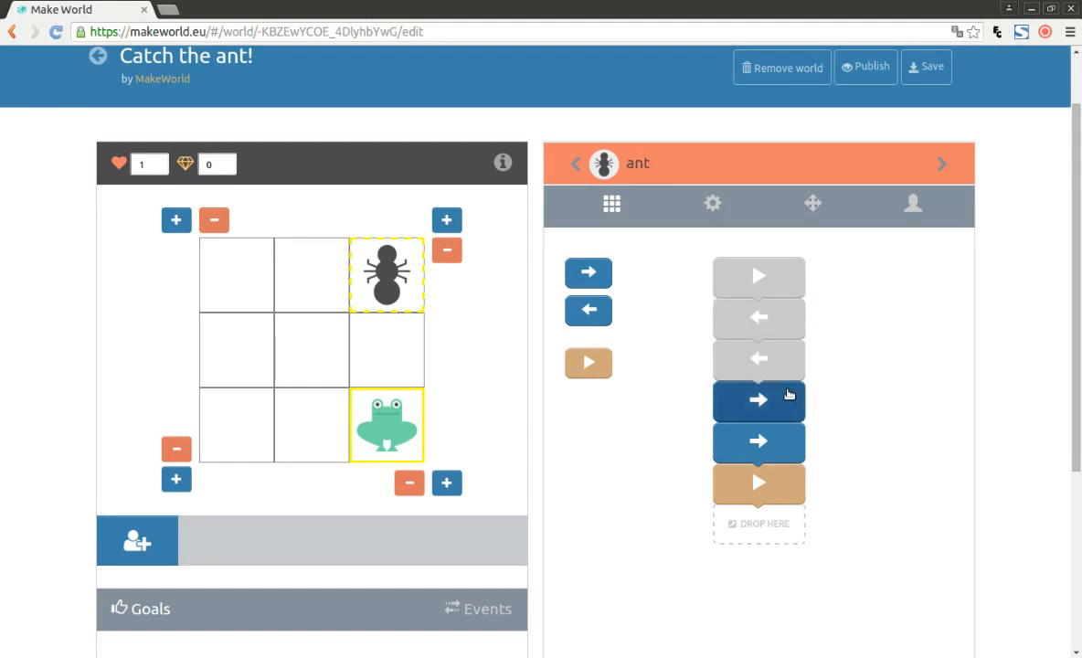
pyautogui.click(786, 394)
pyautogui.click(778, 443)
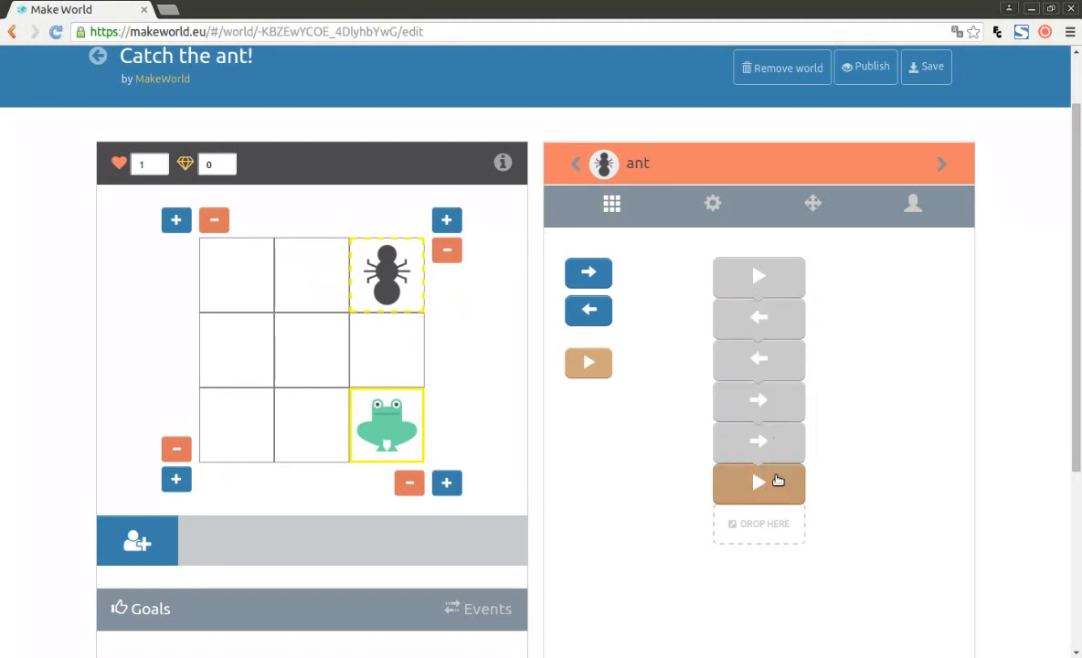
pyautogui.click(776, 480)
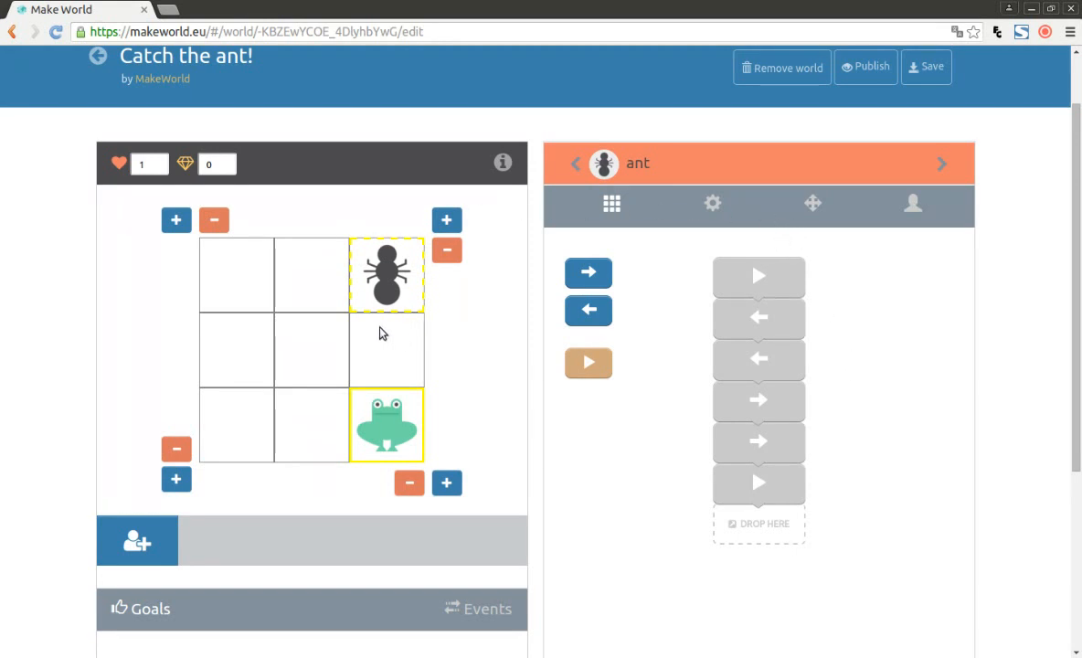
# - Set the color of tile (0, 1) in the middle row to light blue
pyautogui.click(258, 324)
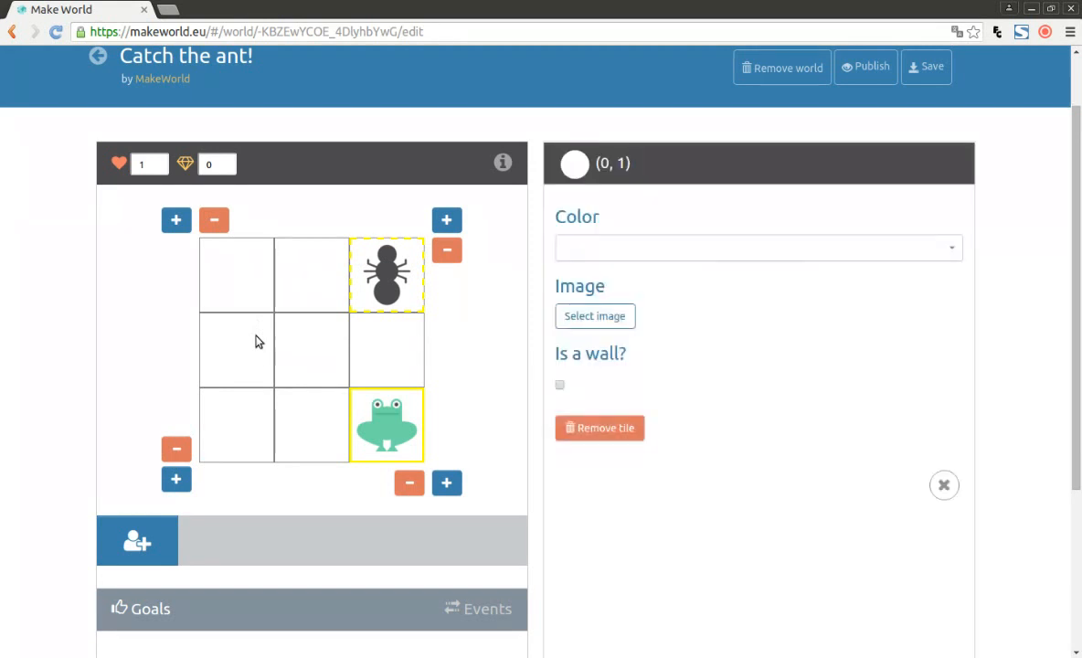
pyautogui.click(638, 258)
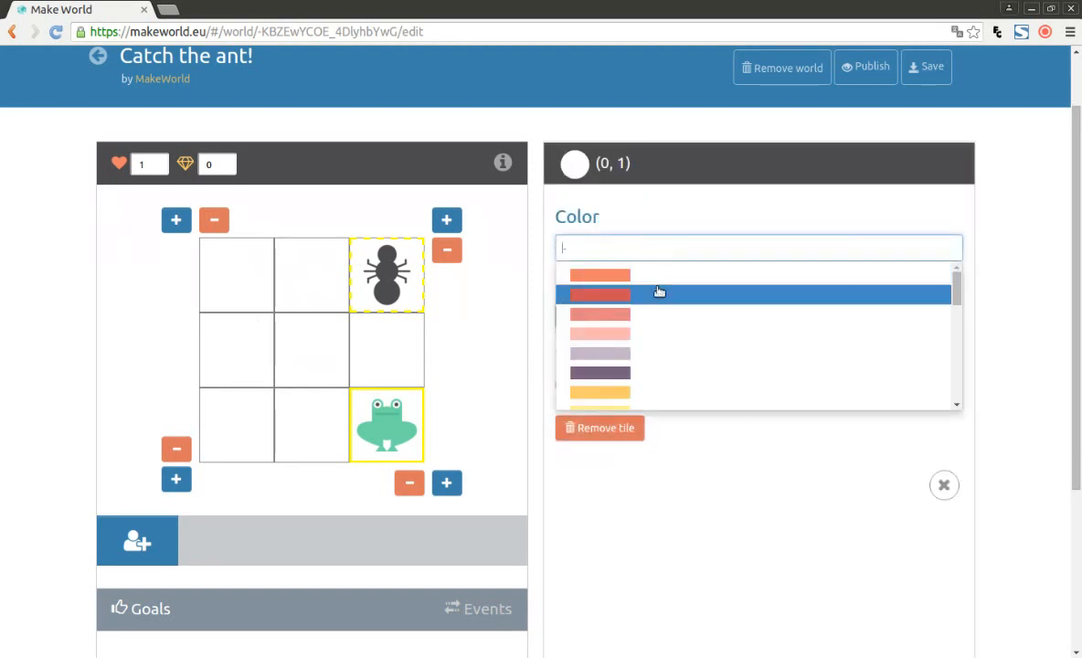
pyautogui.scroll(-5, 654, 311)
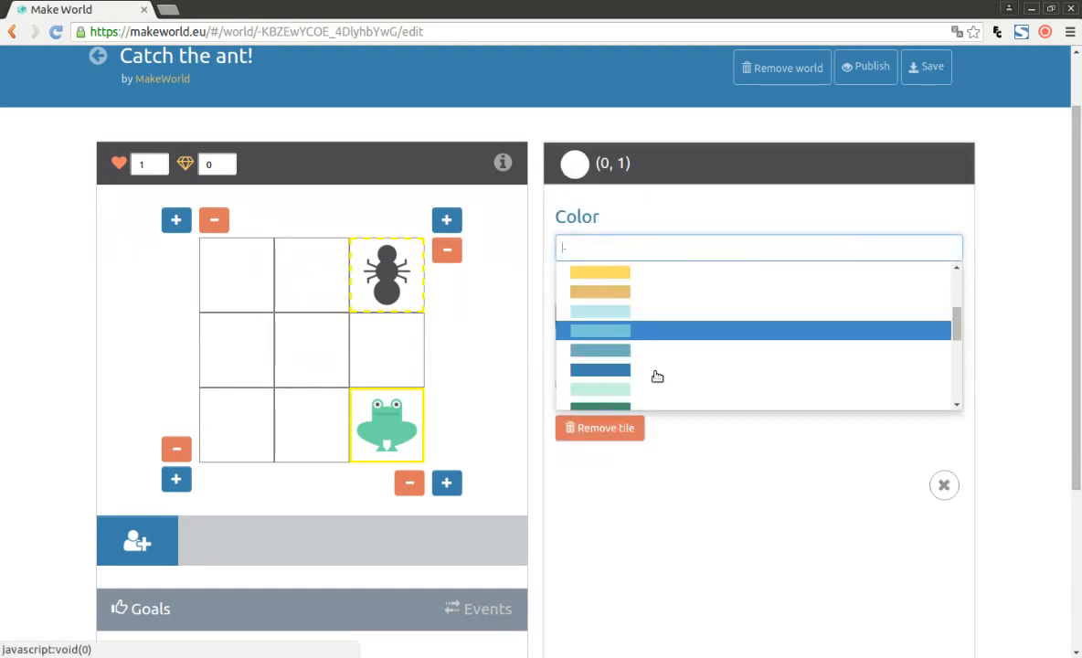
pyautogui.click(645, 312)
# - Set the color of the center tile (1, 1) to brown
pyautogui.click(329, 350)
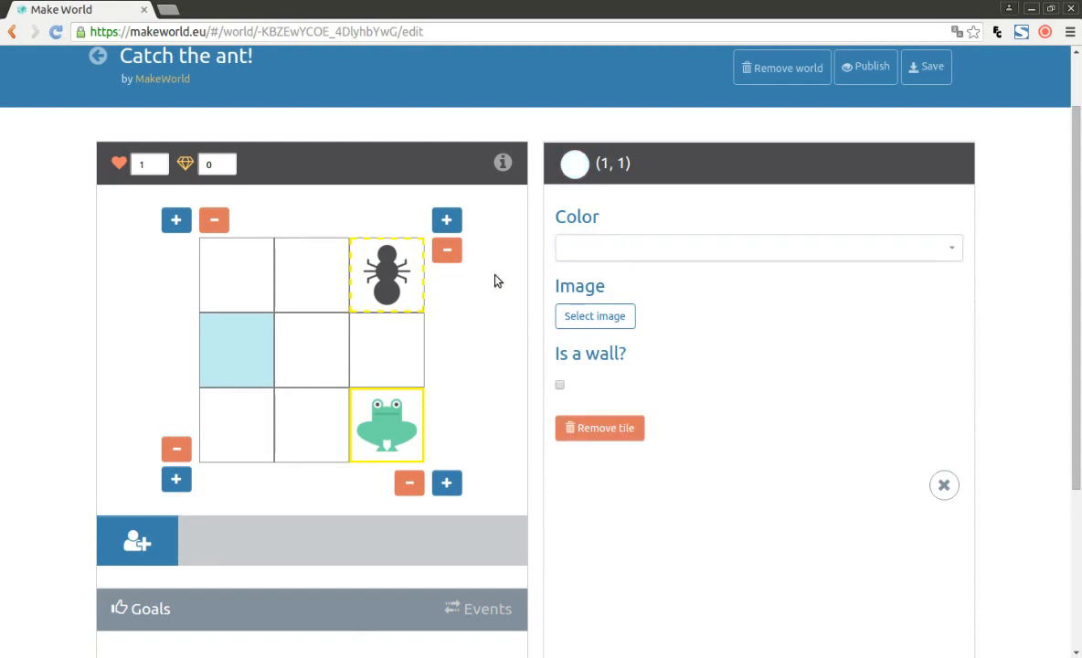
pyautogui.click(604, 249)
pyautogui.scroll(-4, 639, 329)
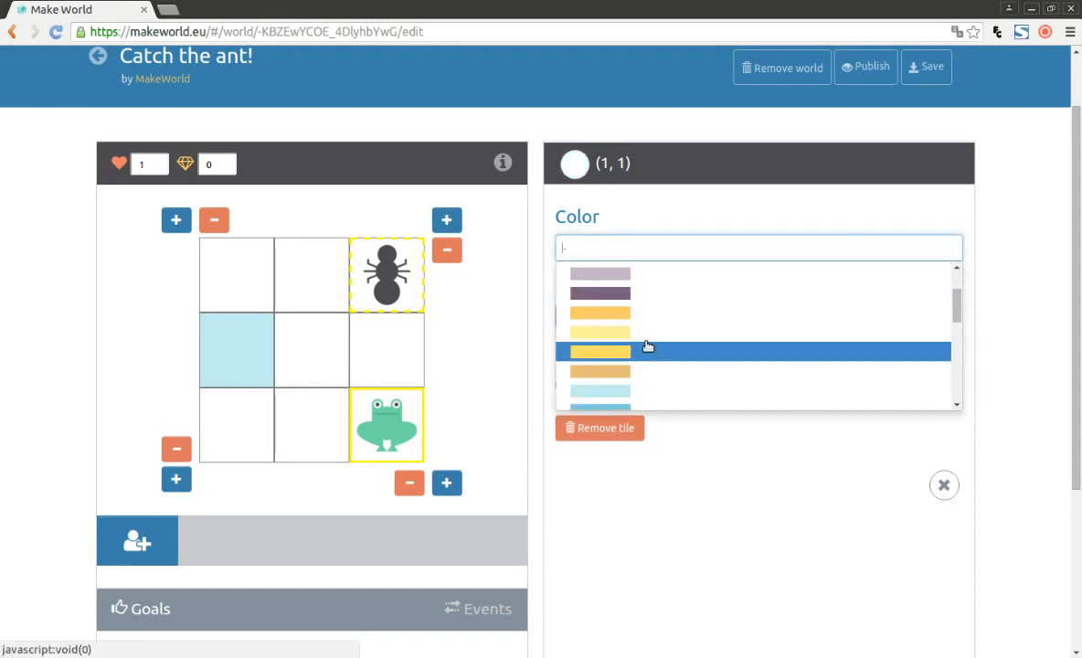
pyautogui.scroll(1, 647, 347)
pyautogui.scroll(-4, 649, 349)
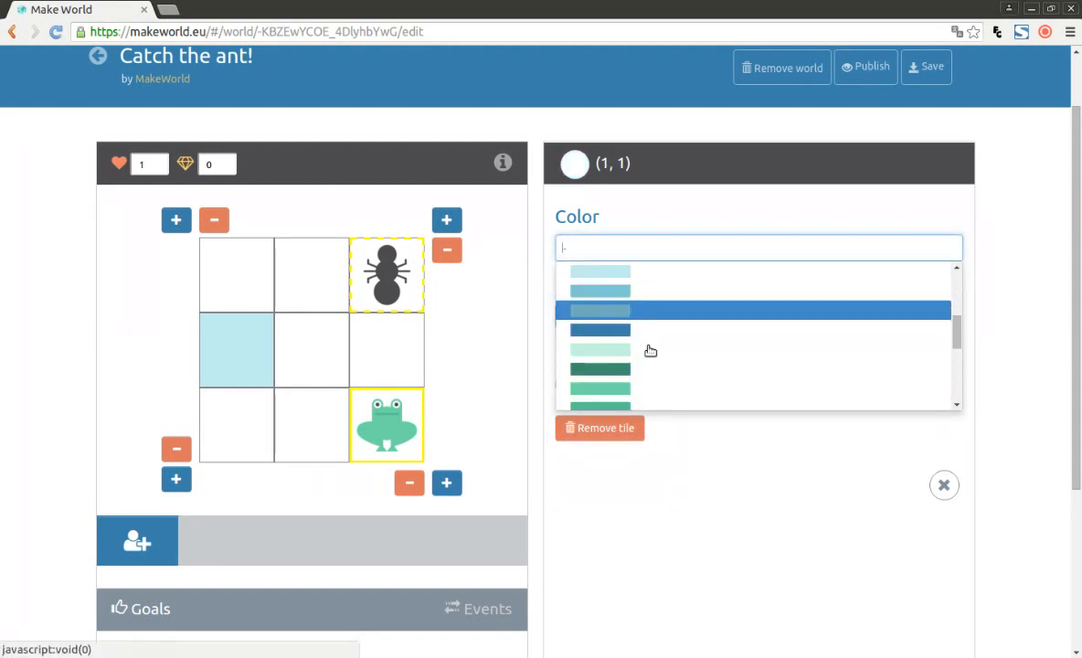
pyautogui.scroll(-2, 649, 350)
pyautogui.click(650, 369)
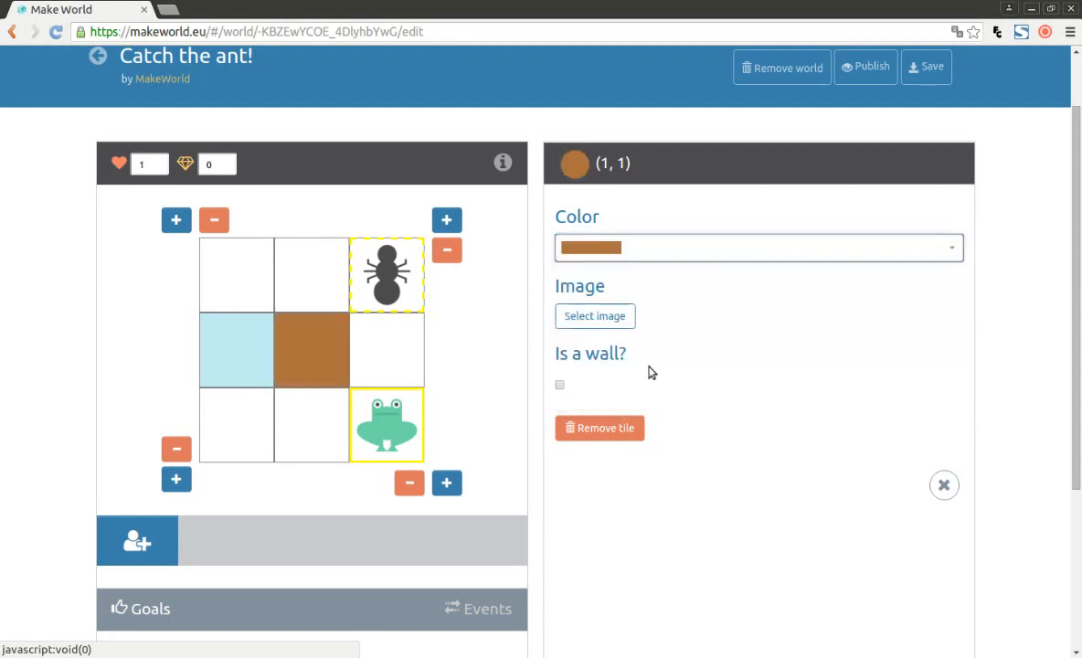
# - Set the color of tile (2, 1) in the middle row to light blue
pyautogui.click(398, 360)
pyautogui.click(691, 252)
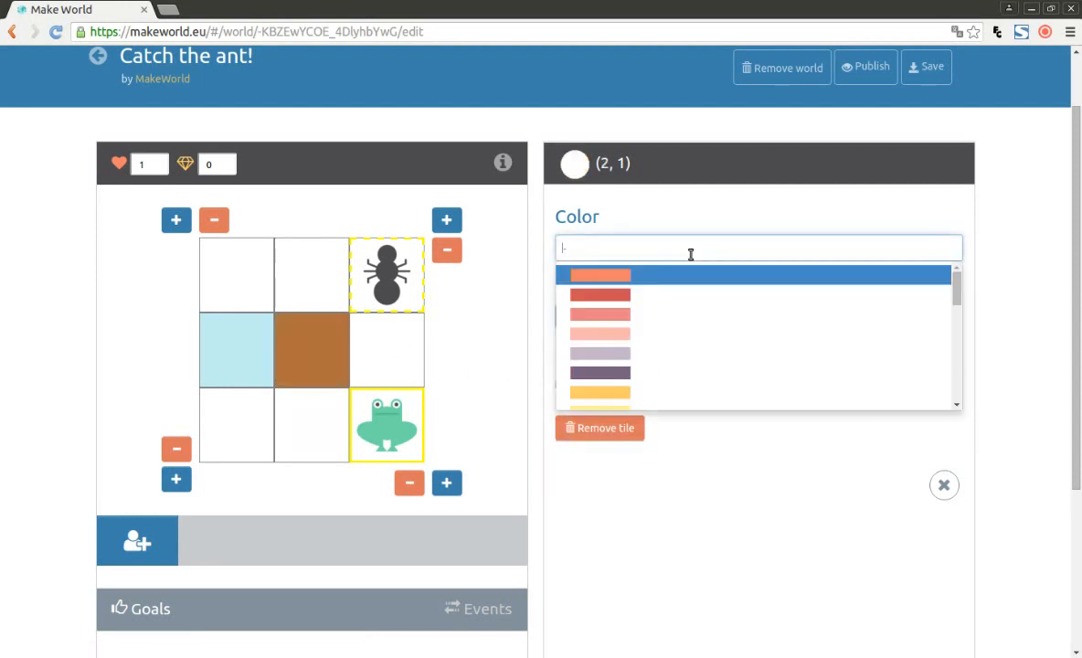
pyautogui.scroll(-2, 703, 295)
pyautogui.click(699, 389)
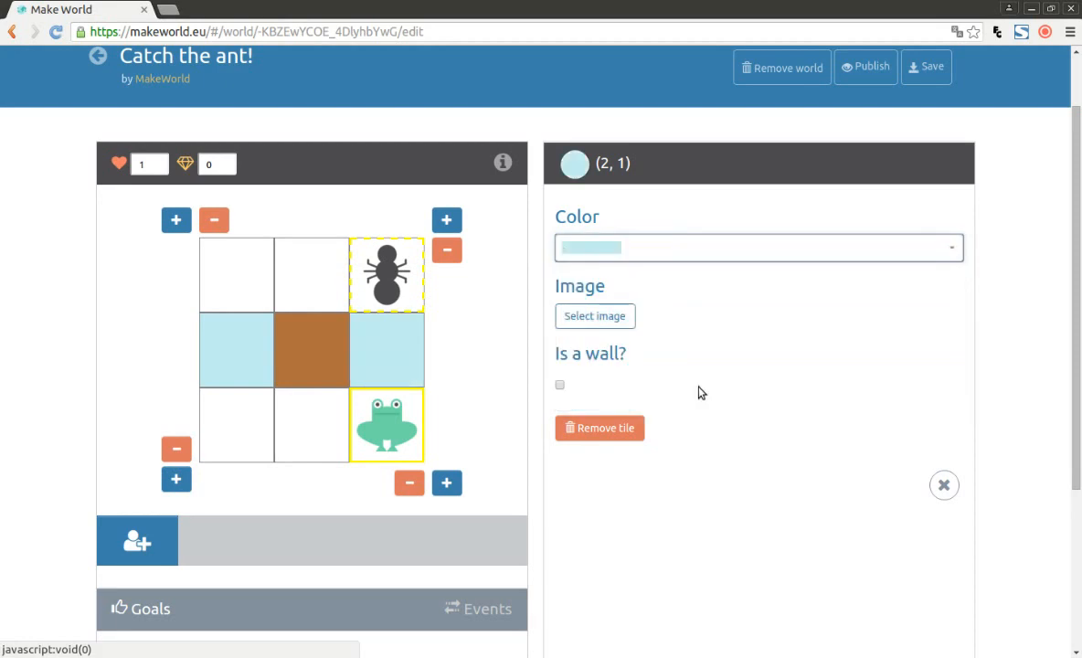
# - Give tile (2, 1) the dark blue scalloped wave pattern as its image
pyautogui.click(627, 320)
pyautogui.click(753, 185)
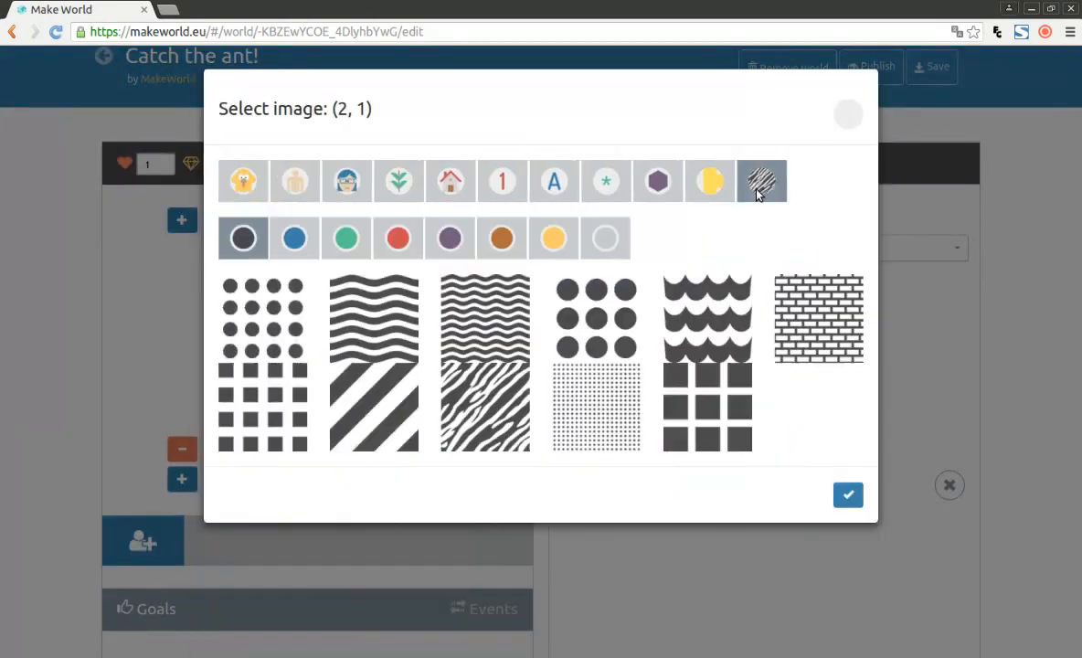
pyautogui.click(302, 240)
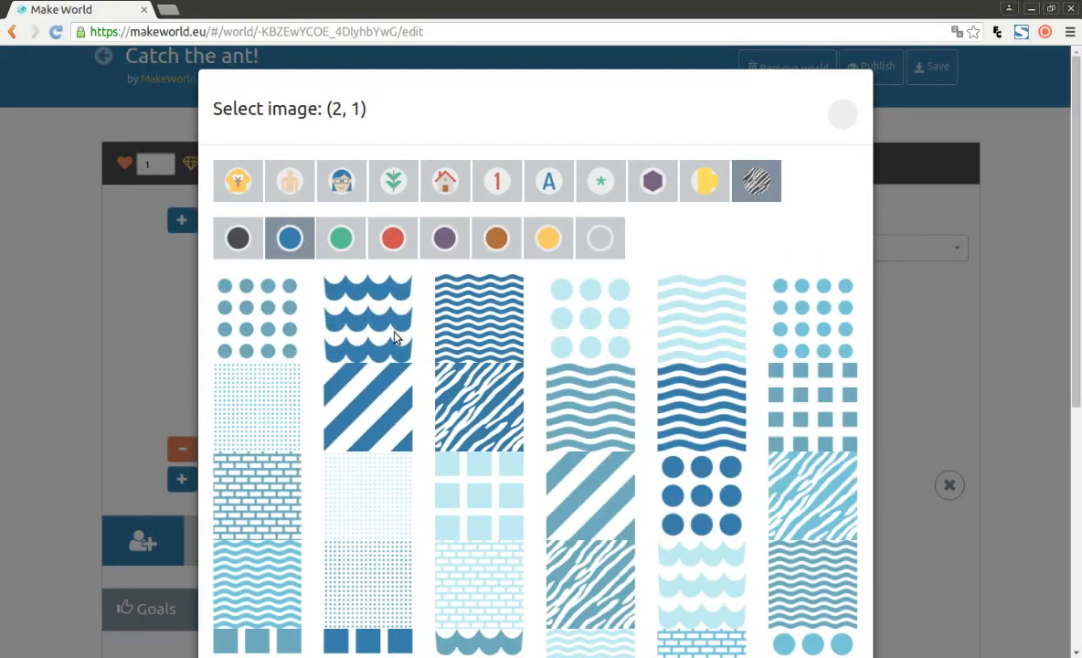
pyautogui.click(395, 338)
# - Give tile (0, 1) the same dark blue scalloped wave pattern as tile (2, 1)
pyautogui.click(234, 355)
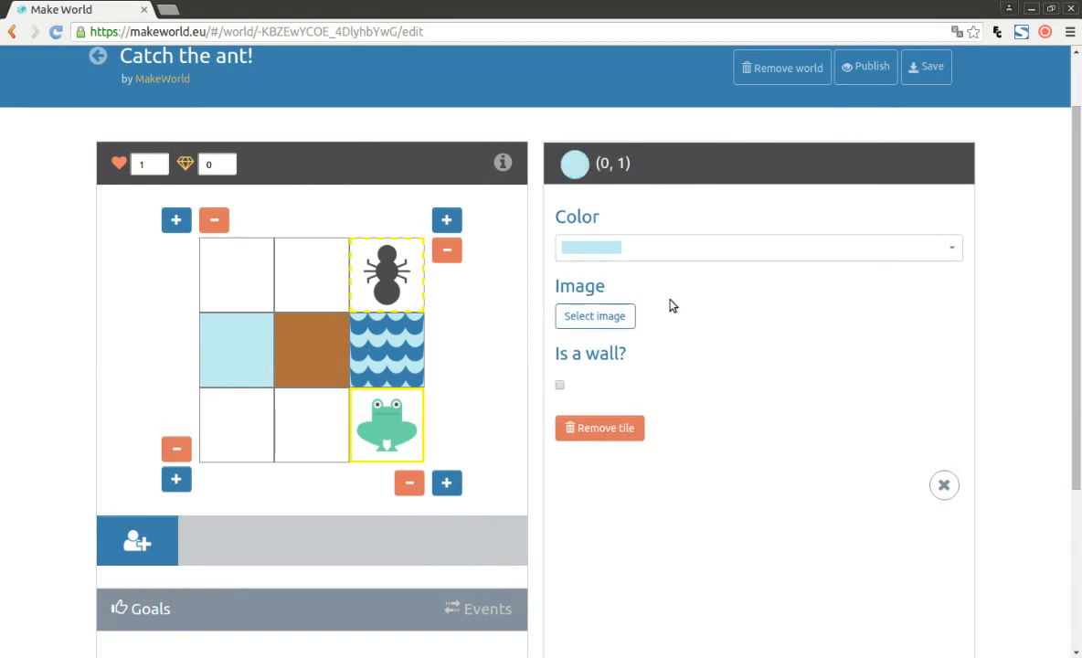
pyautogui.click(621, 315)
pyautogui.click(761, 180)
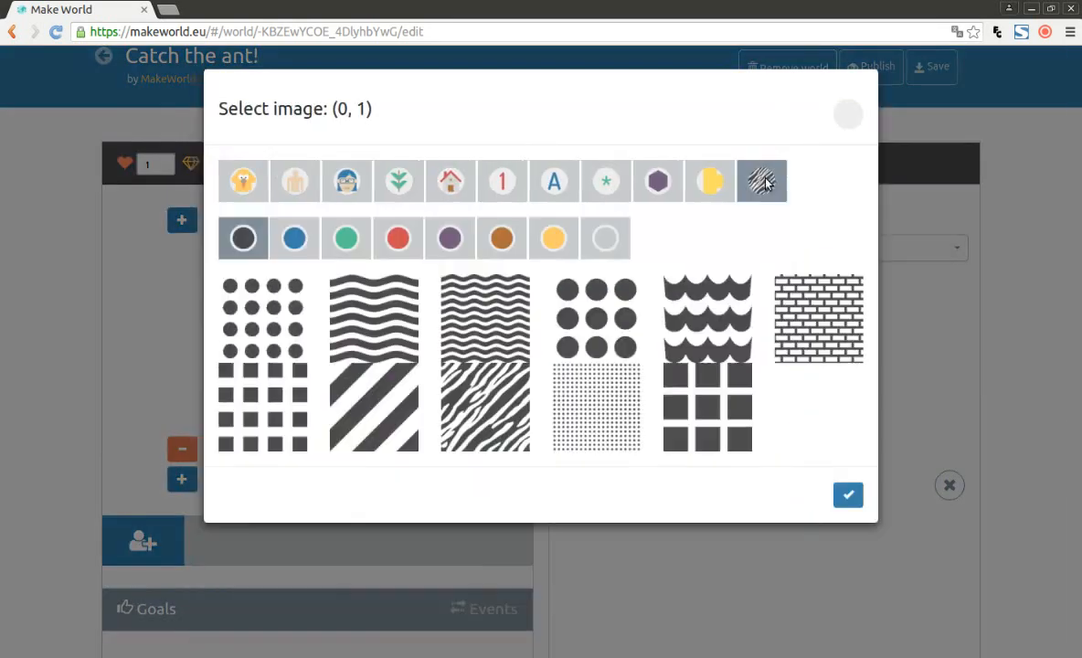
pyautogui.click(294, 239)
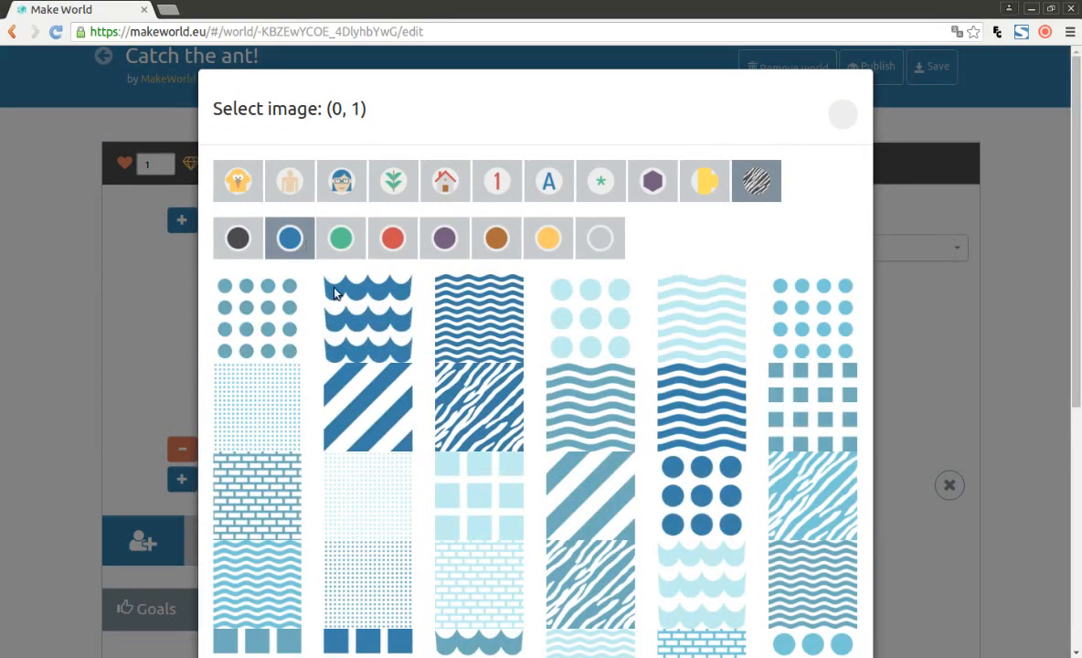
pyautogui.click(375, 341)
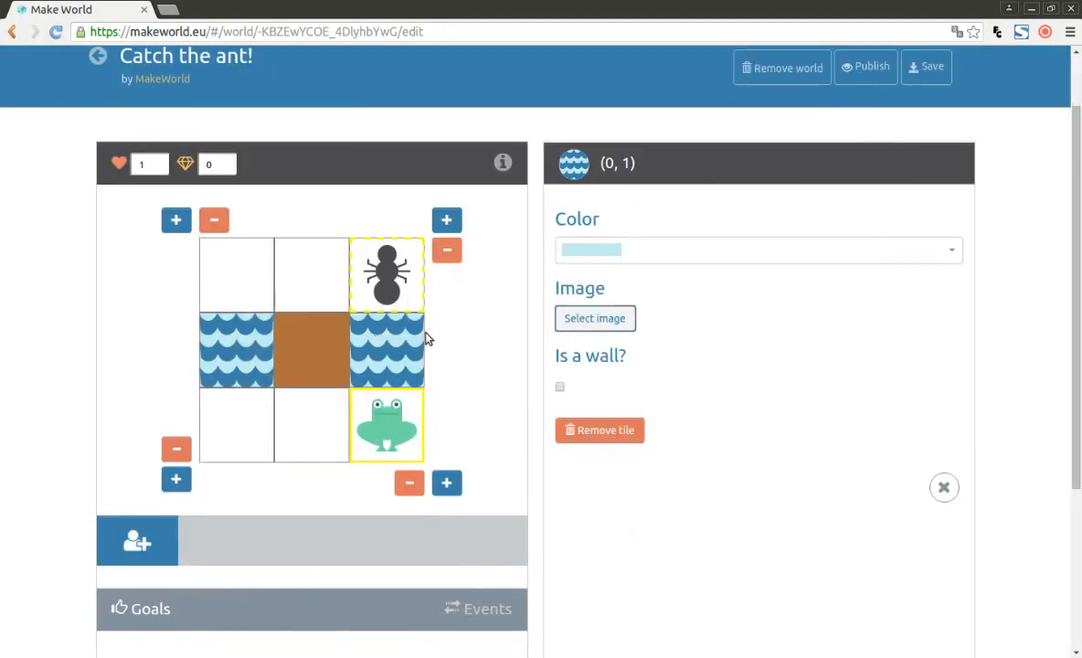
# - Give the center tile (1, 1) the dark brown zebra-stripe pattern as its image
pyautogui.click(324, 348)
pyautogui.click(621, 321)
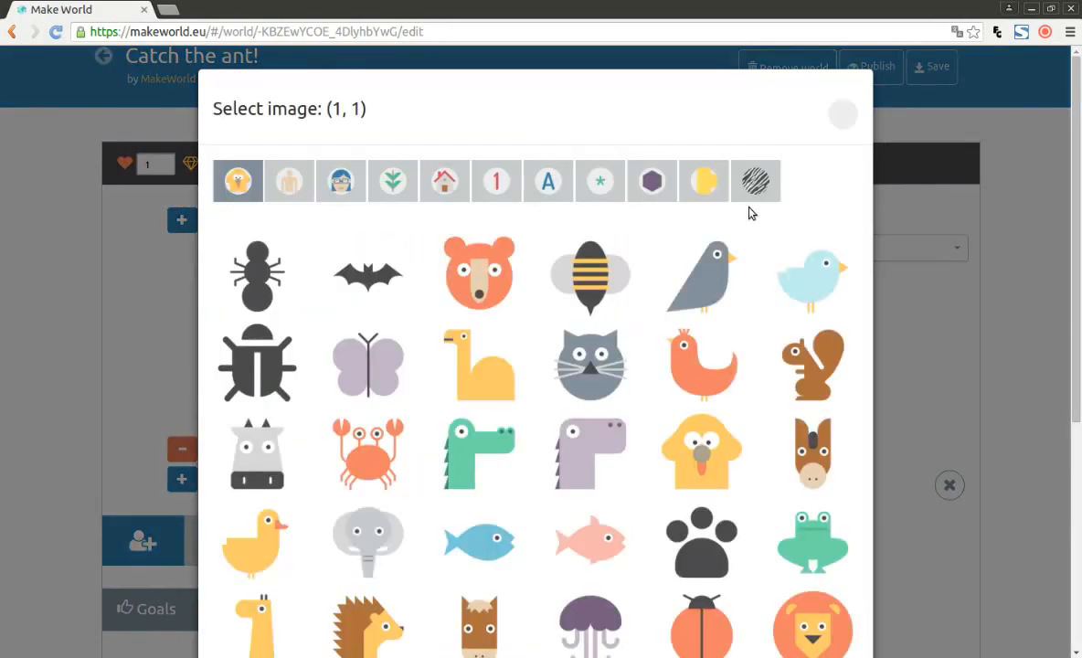
pyautogui.click(757, 182)
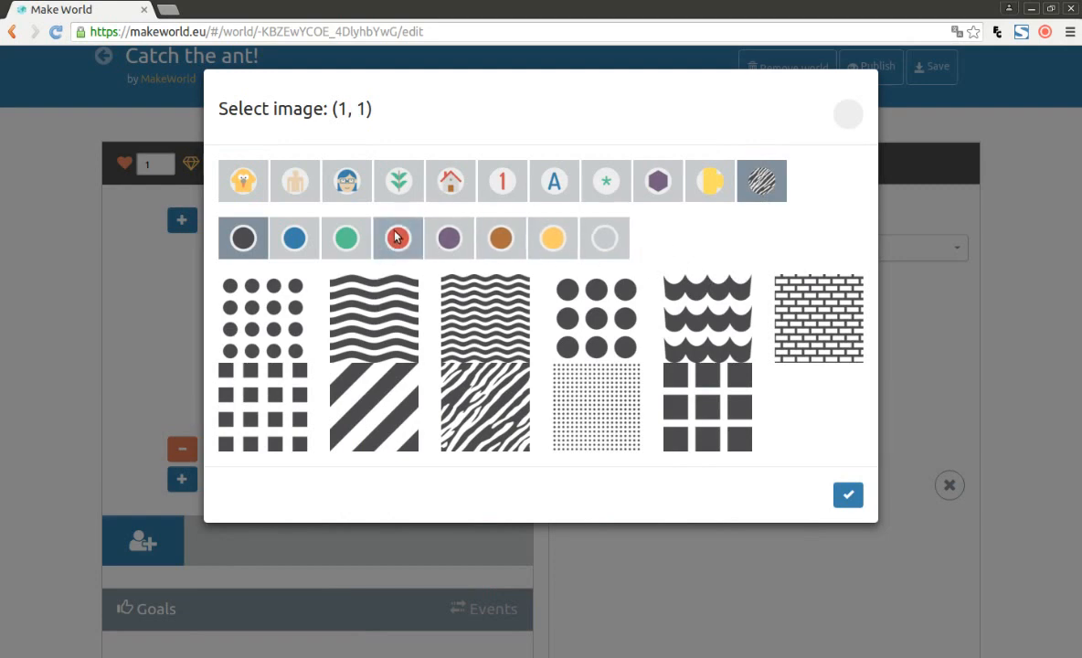
pyautogui.click(498, 237)
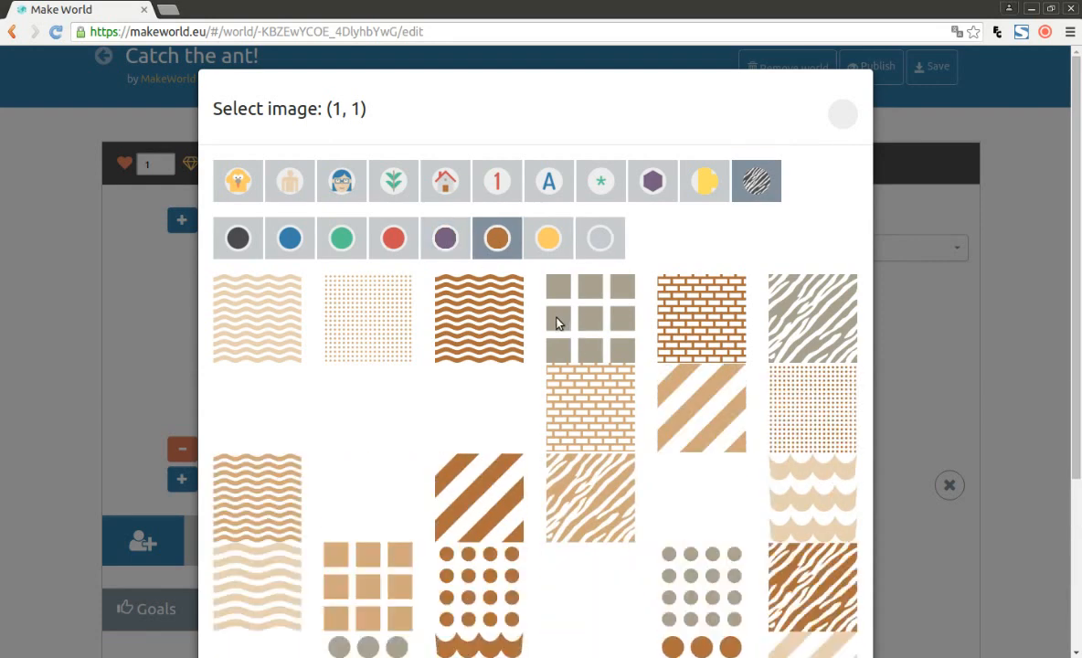
pyautogui.scroll(-3, 563, 326)
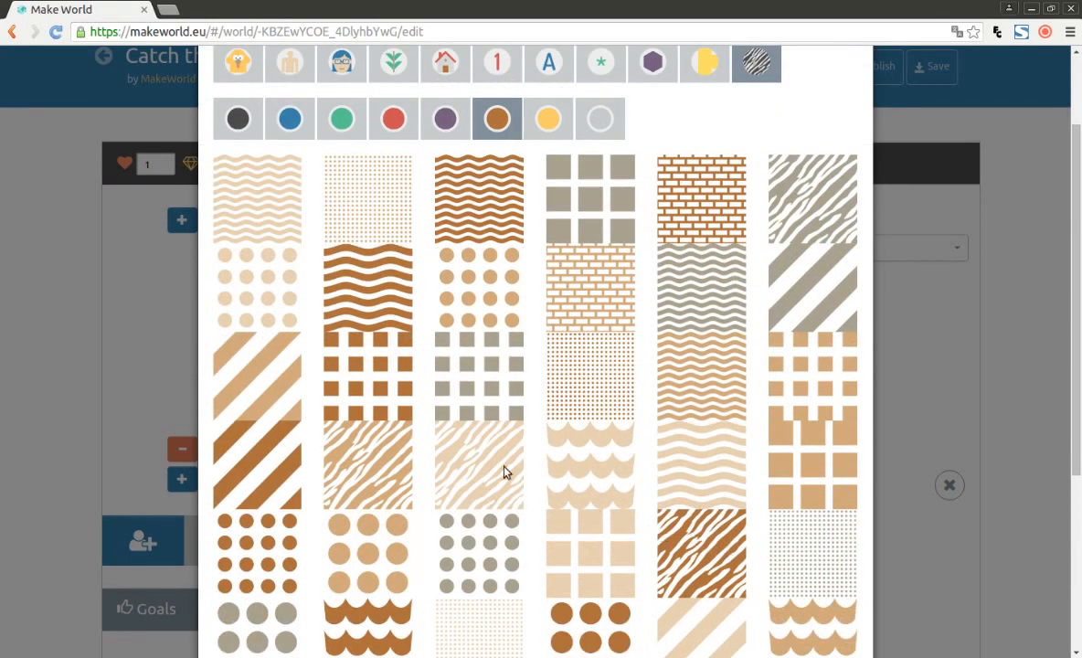
pyautogui.click(716, 571)
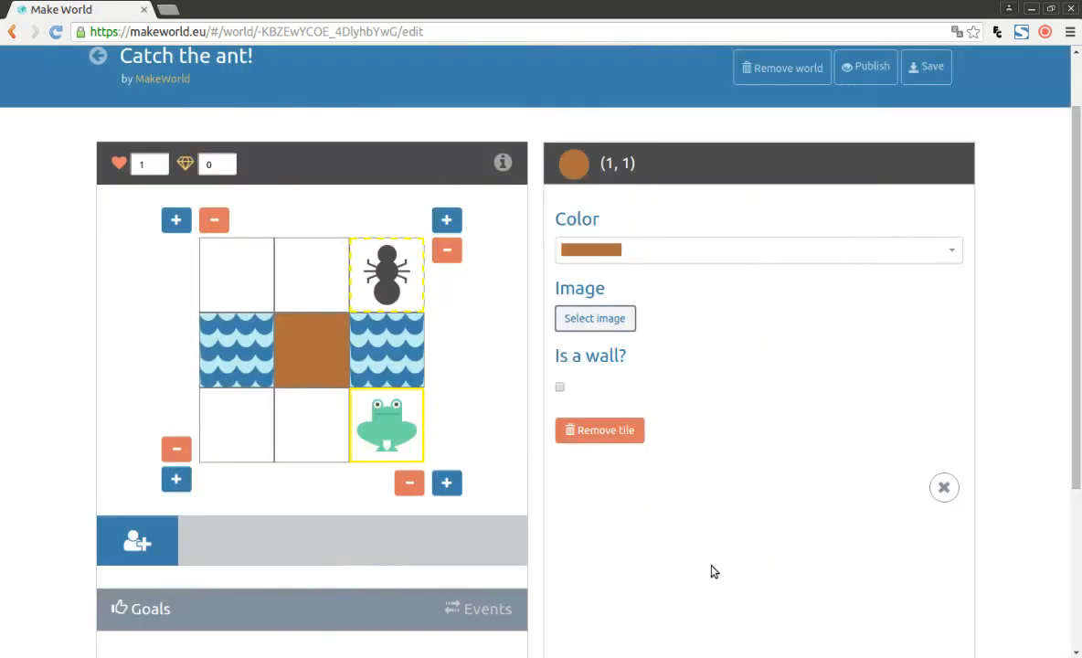
# - Set the center tile's background color to tan so it contrasts with the brown stripes
pyautogui.click(635, 244)
pyautogui.scroll(-5, 651, 319)
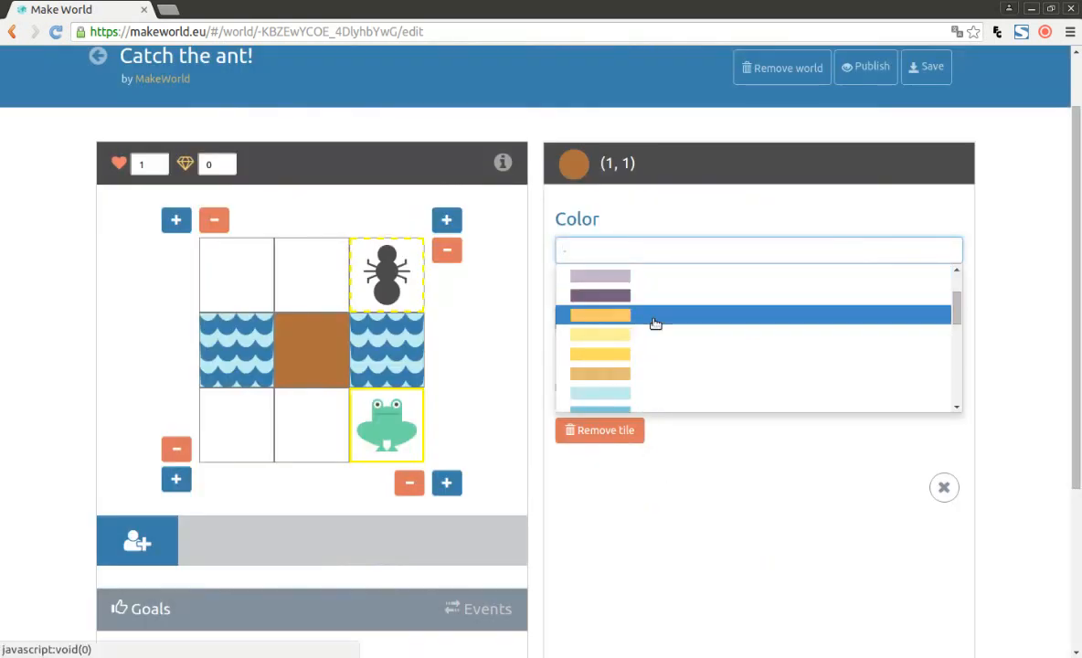
pyautogui.click(662, 293)
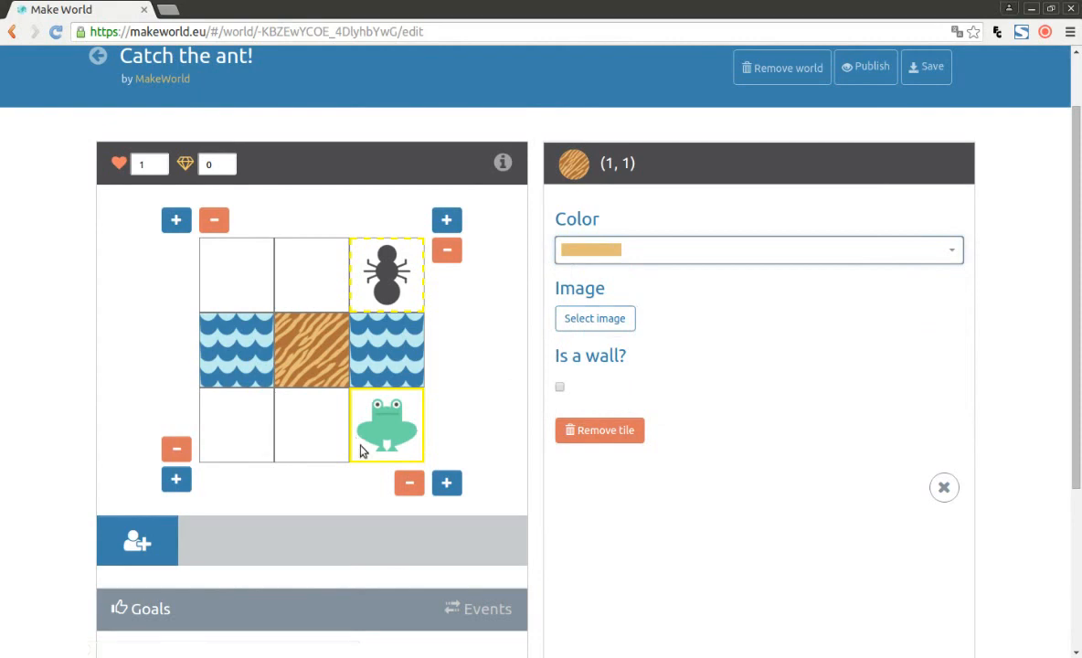
# - Set the color of tiles (0, 2) and (1, 2) in the ant's row to tan
pyautogui.click(254, 269)
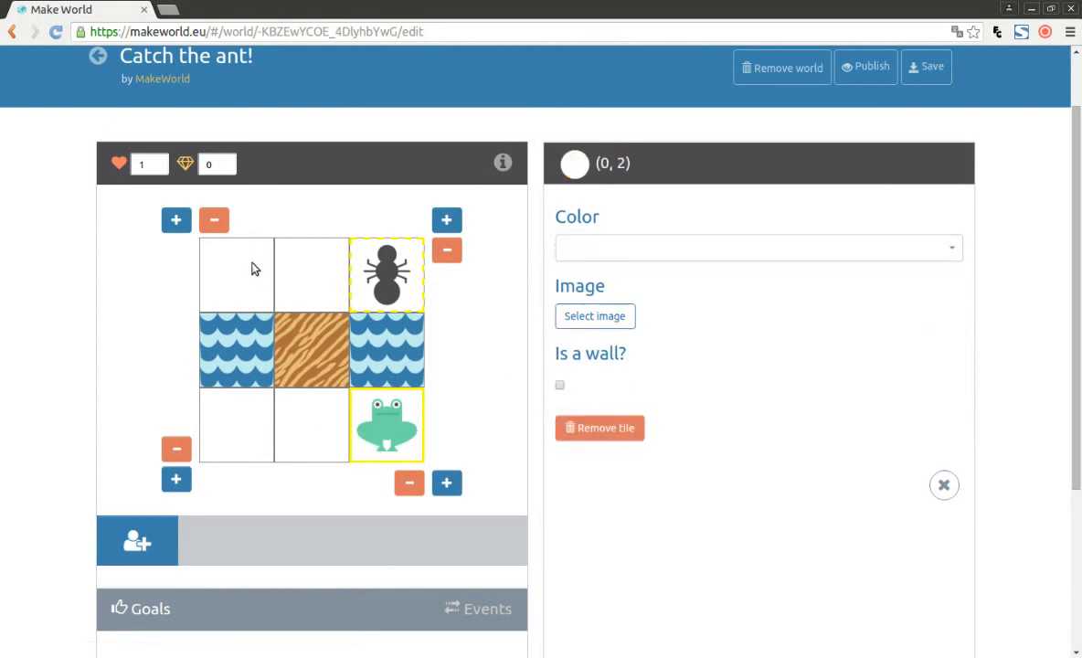
pyautogui.click(647, 249)
pyautogui.scroll(-3, 652, 311)
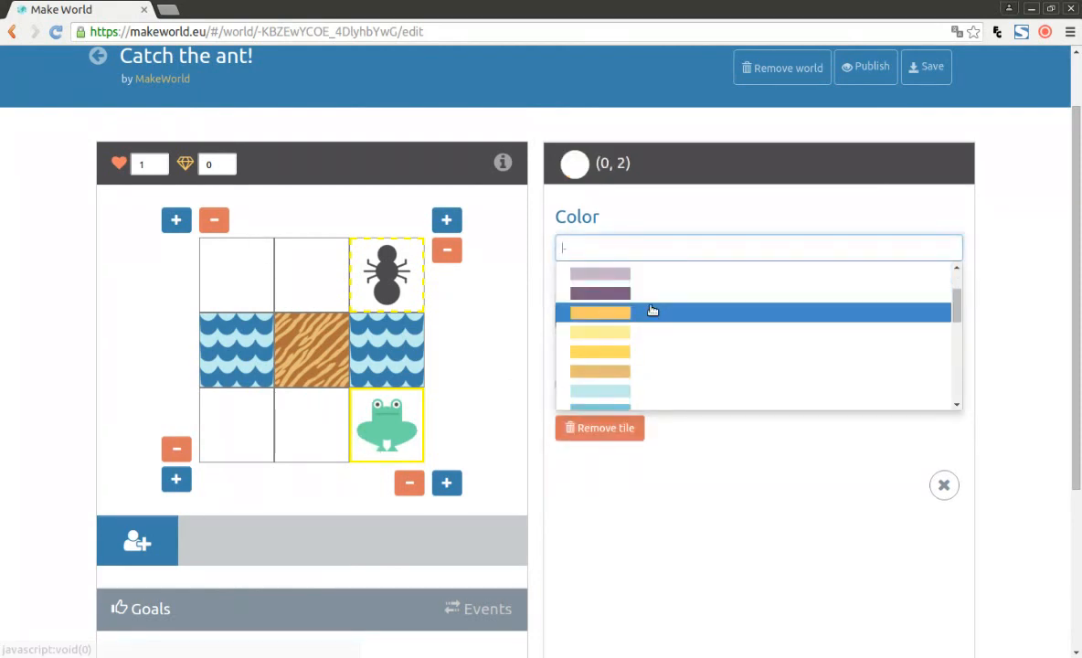
pyautogui.click(642, 373)
pyautogui.click(326, 290)
pyautogui.click(624, 253)
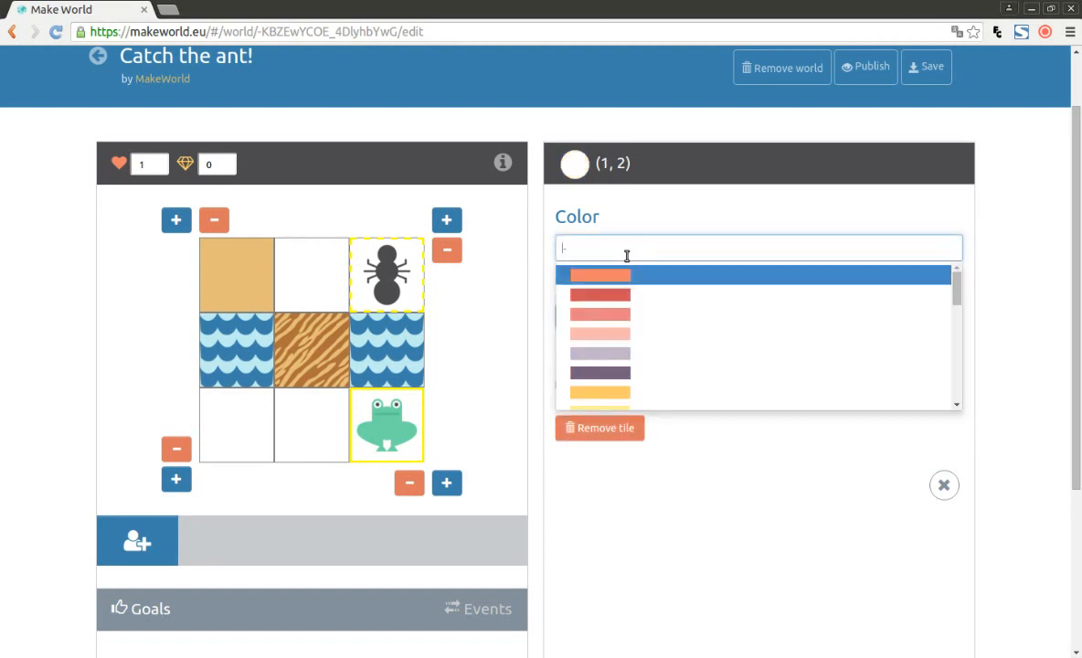
pyautogui.scroll(-4, 640, 333)
pyautogui.click(638, 369)
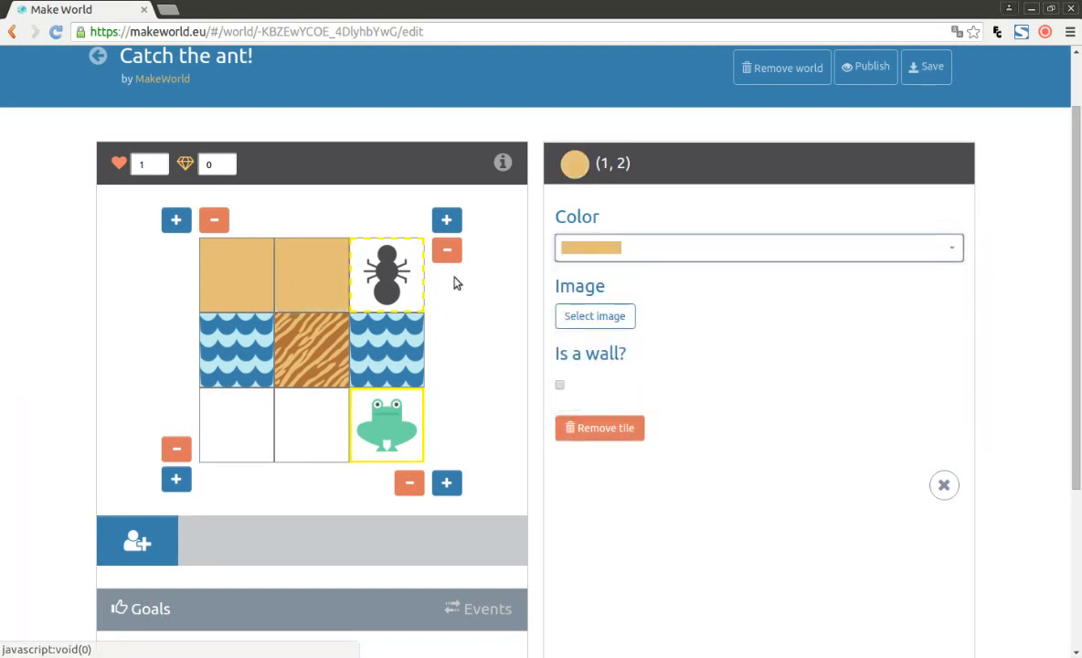
# - Move the ant one tile west to (1, 2) to free the tile beneath it
pyautogui.click(377, 249)
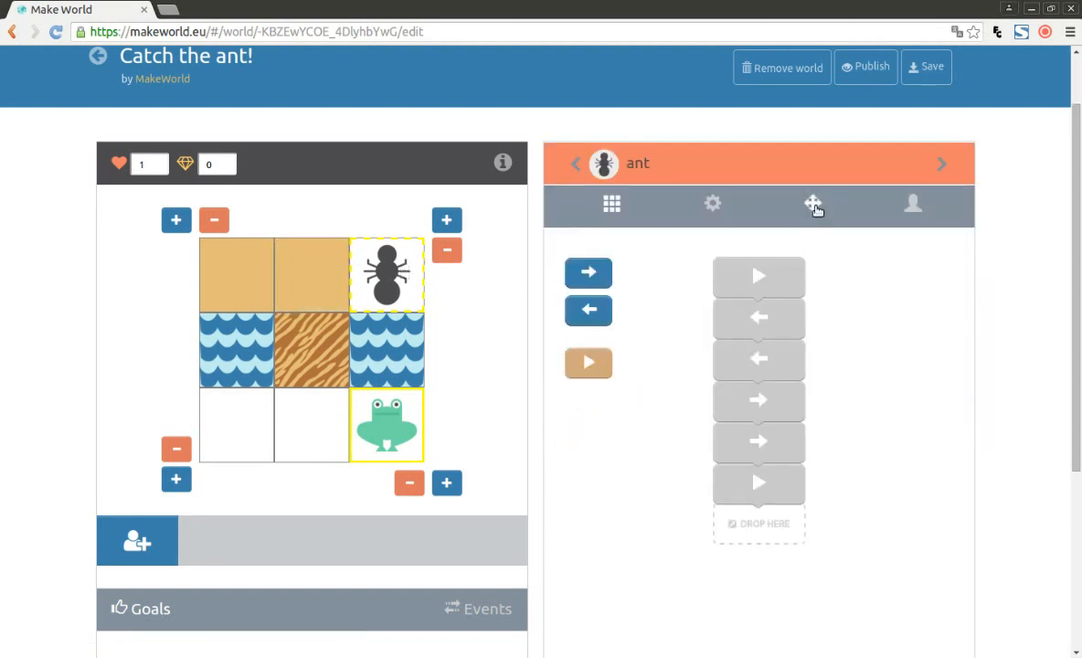
pyautogui.click(812, 202)
pyautogui.click(754, 271)
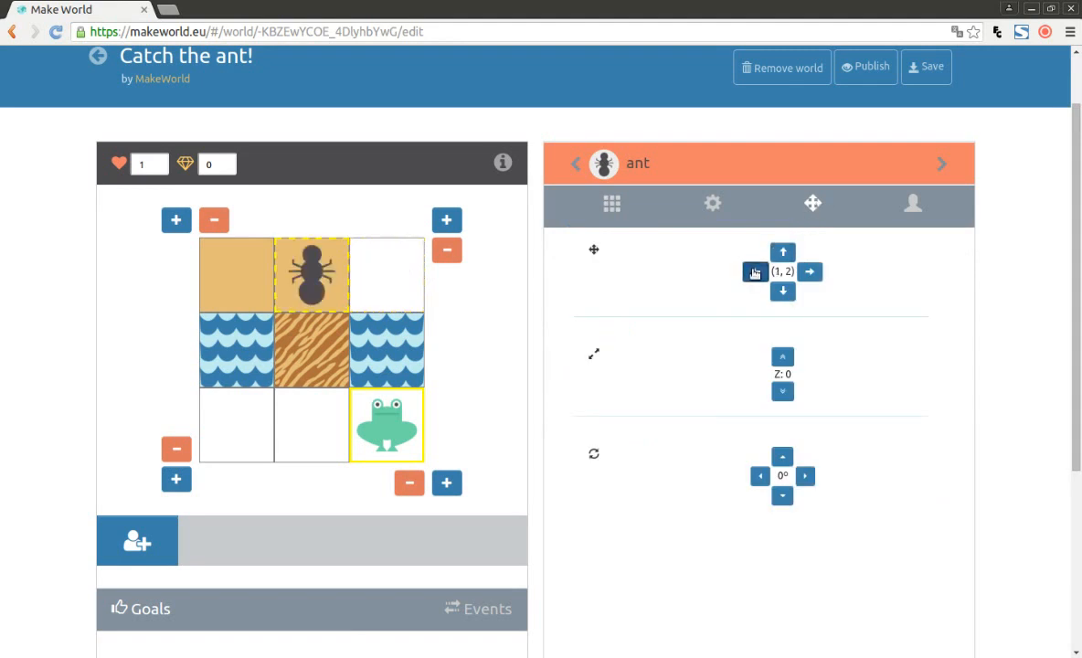
# - Set the color of tile (2, 2) to tan and move the ant back onto it
pyautogui.click(408, 281)
pyautogui.click(641, 248)
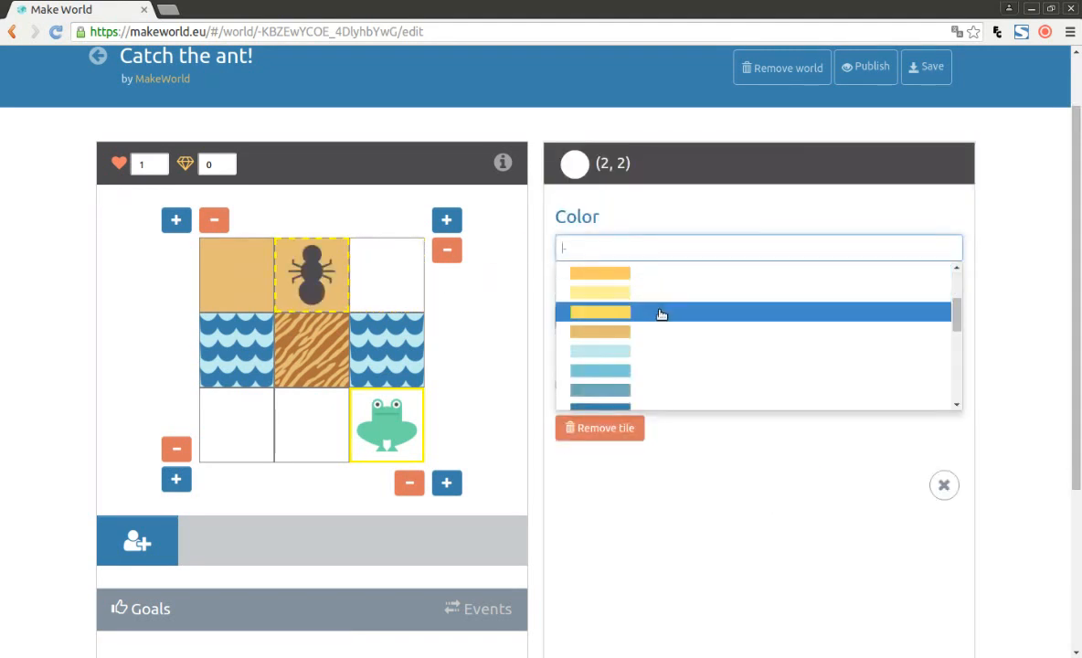
pyautogui.click(659, 311)
pyautogui.click(312, 281)
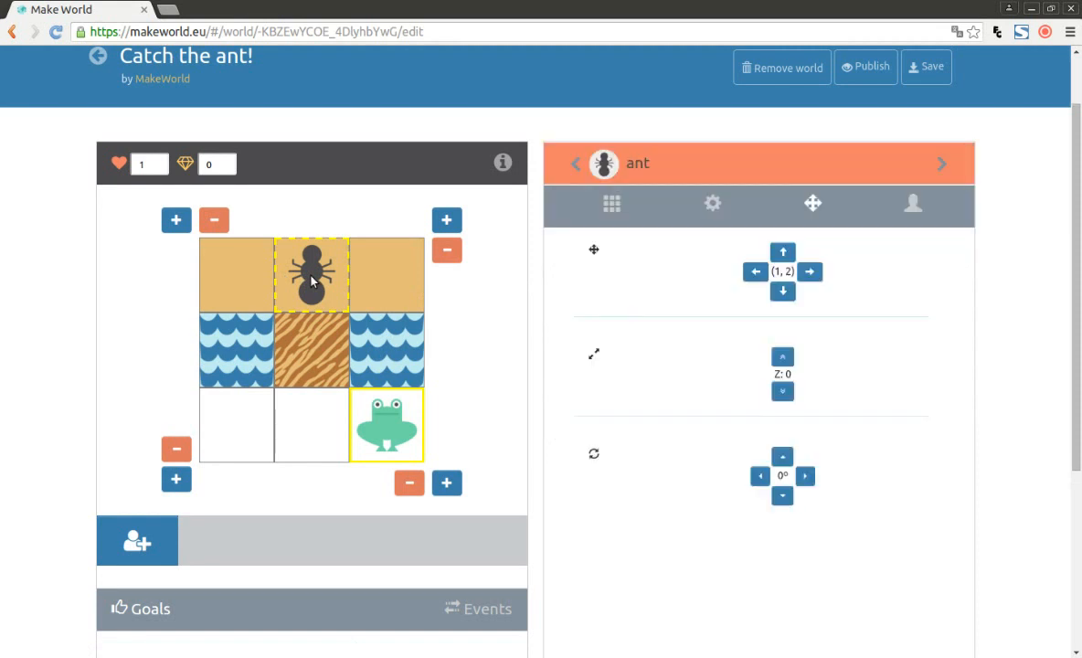
pyautogui.click(809, 271)
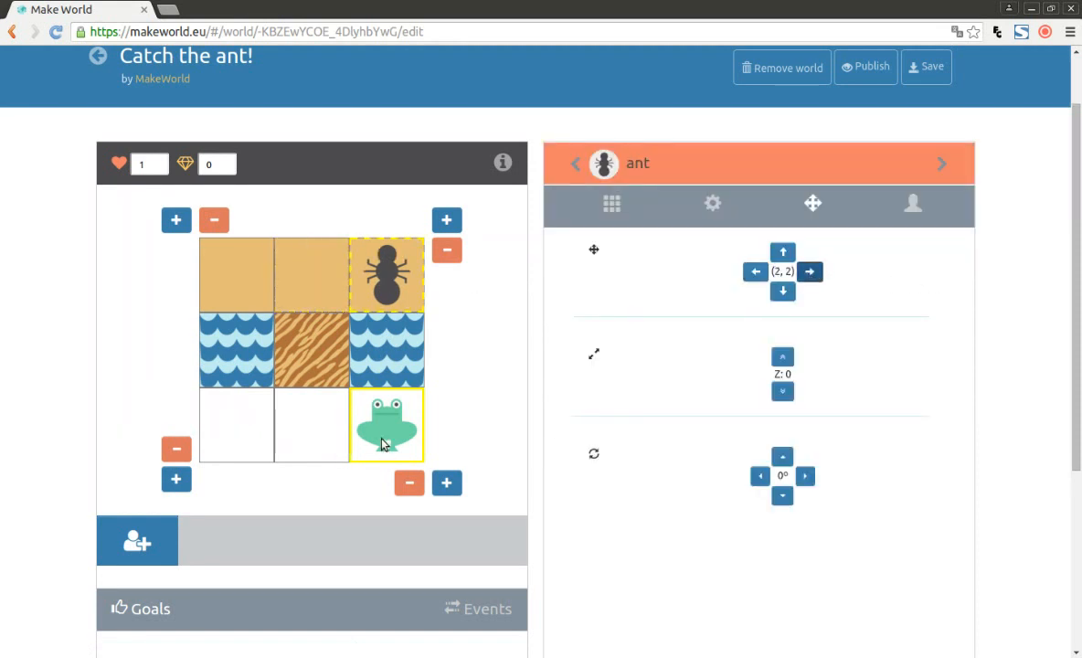
# - Set the color of tile (0, 0) in the frog's row to dark green
pyautogui.click(257, 435)
pyautogui.click(722, 244)
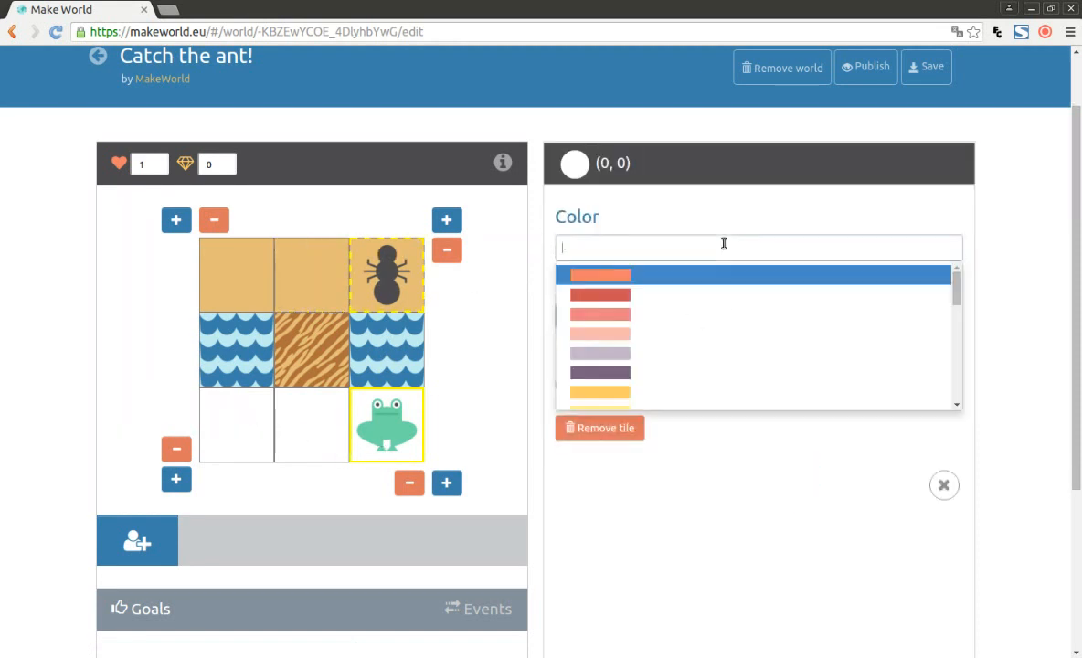
pyautogui.scroll(-3, 727, 350)
pyautogui.scroll(-2, 727, 350)
pyautogui.click(719, 370)
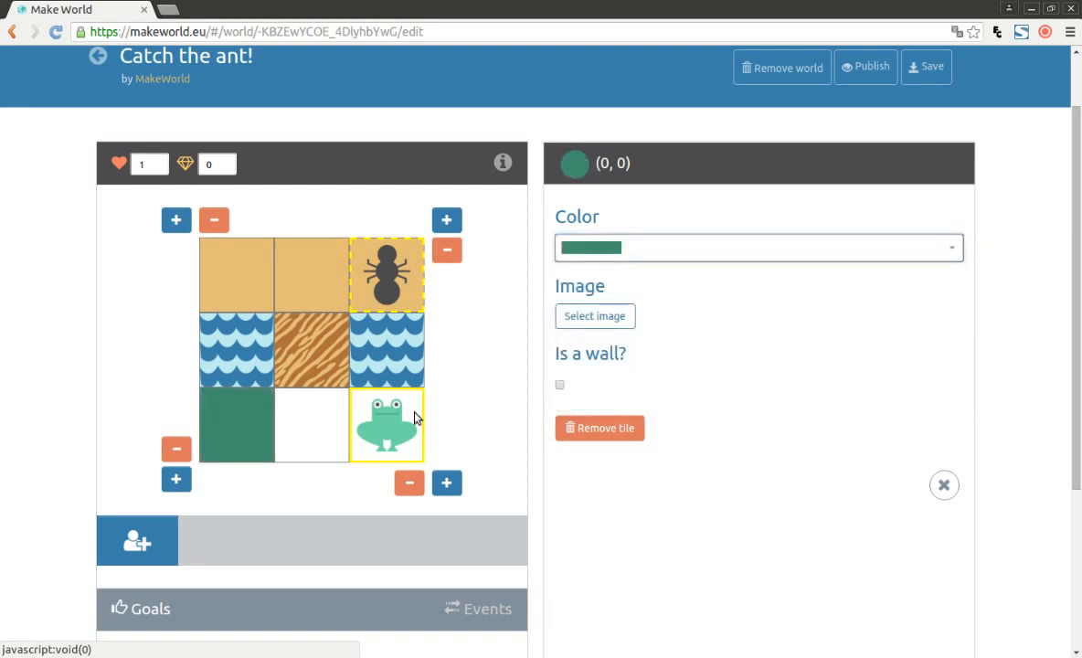
# - Set the color of tile (1, 0) in the frog's row to dark green
pyautogui.click(310, 419)
pyautogui.click(646, 250)
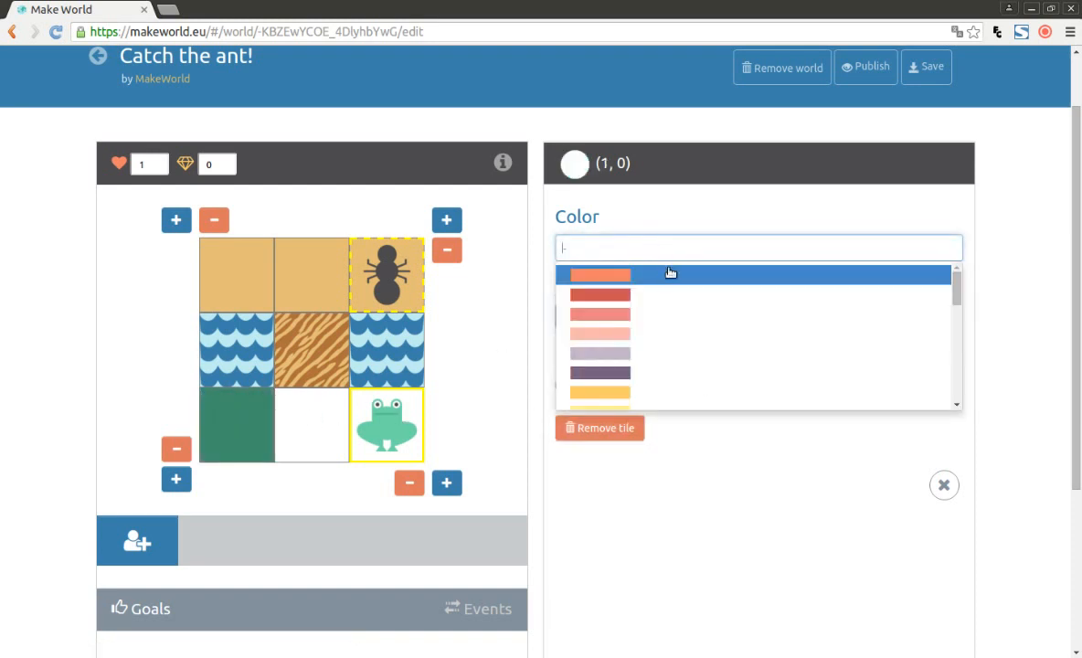
pyautogui.scroll(-3, 664, 349)
pyautogui.scroll(-3, 664, 349)
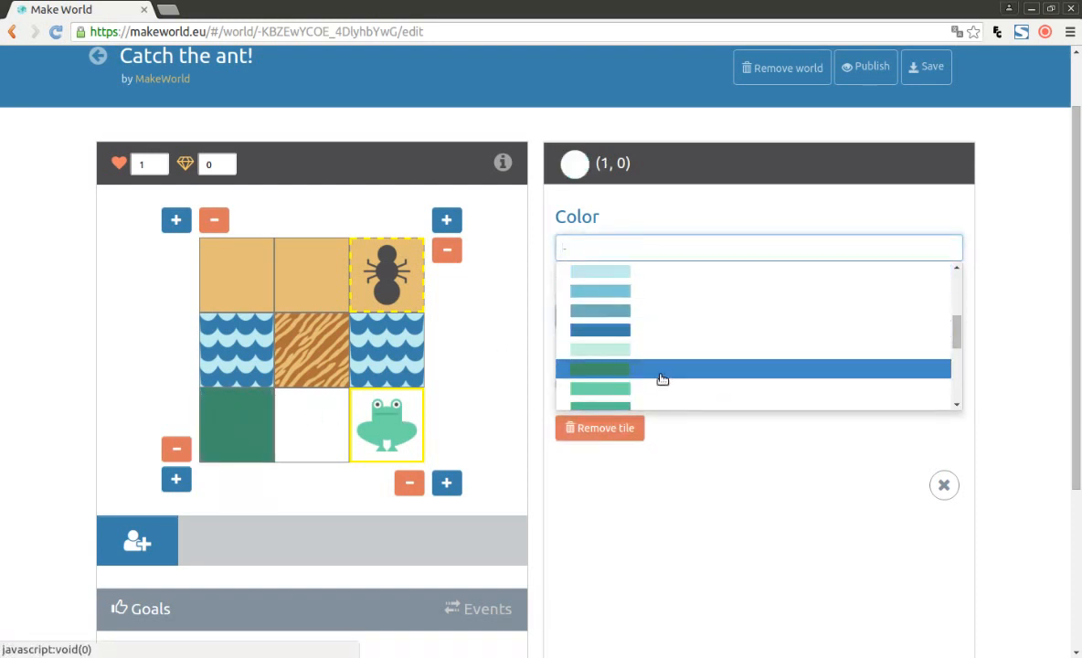
pyautogui.click(664, 369)
# - Move the frog off tile (2, 0), set that tile's color to dark green, and place the frog on tile (0, 0)
pyautogui.click(368, 383)
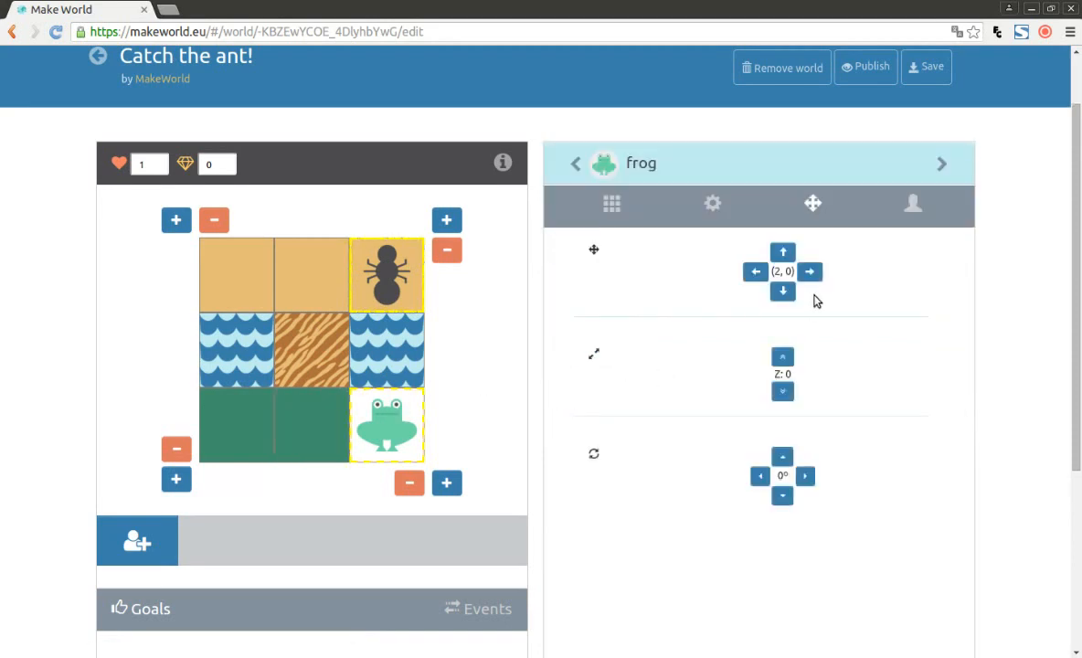
pyautogui.click(766, 277)
pyautogui.click(418, 434)
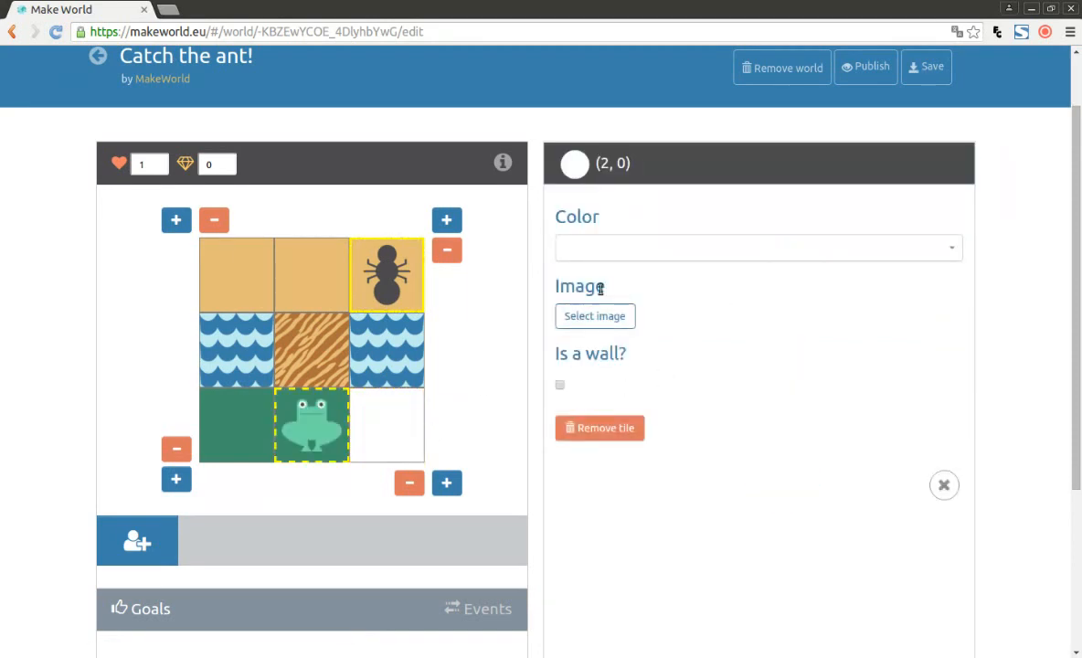
pyautogui.click(637, 239)
pyautogui.scroll(-4, 691, 350)
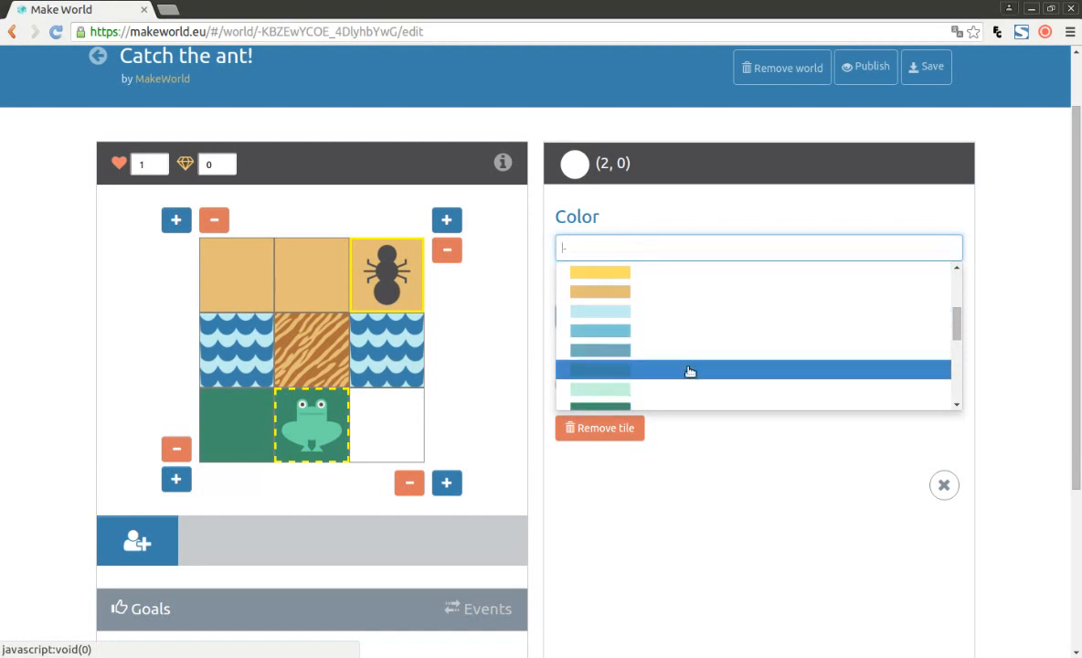
pyautogui.click(691, 402)
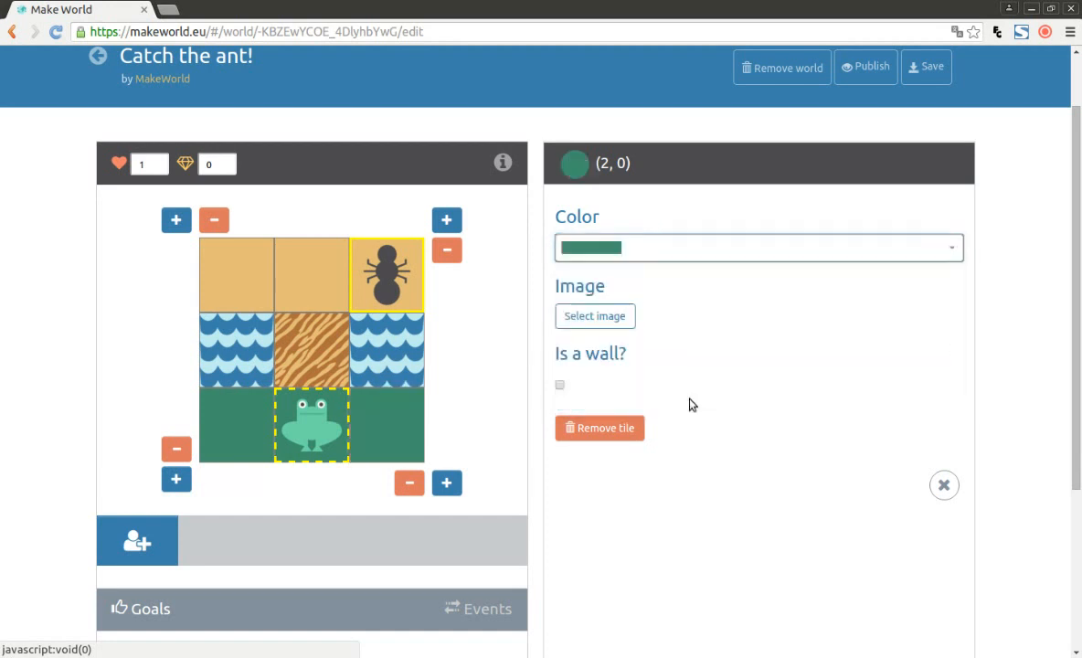
pyautogui.click(314, 431)
pyautogui.click(755, 271)
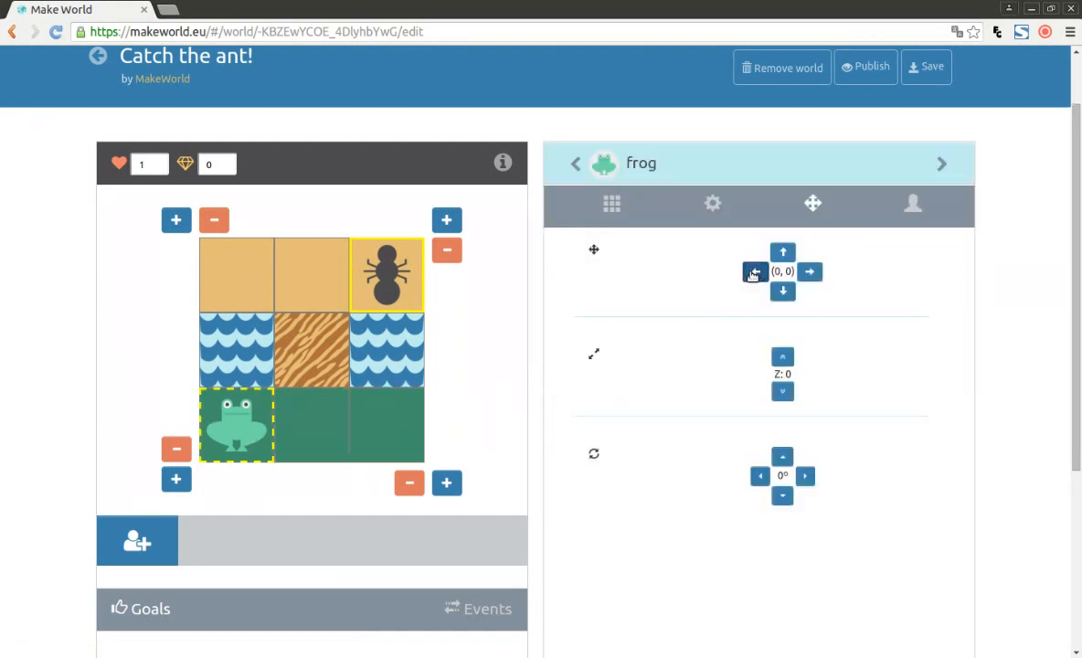
# - Mark the water tiles (2, 1) and (0, 1) in the middle row as walls
pyautogui.click(374, 370)
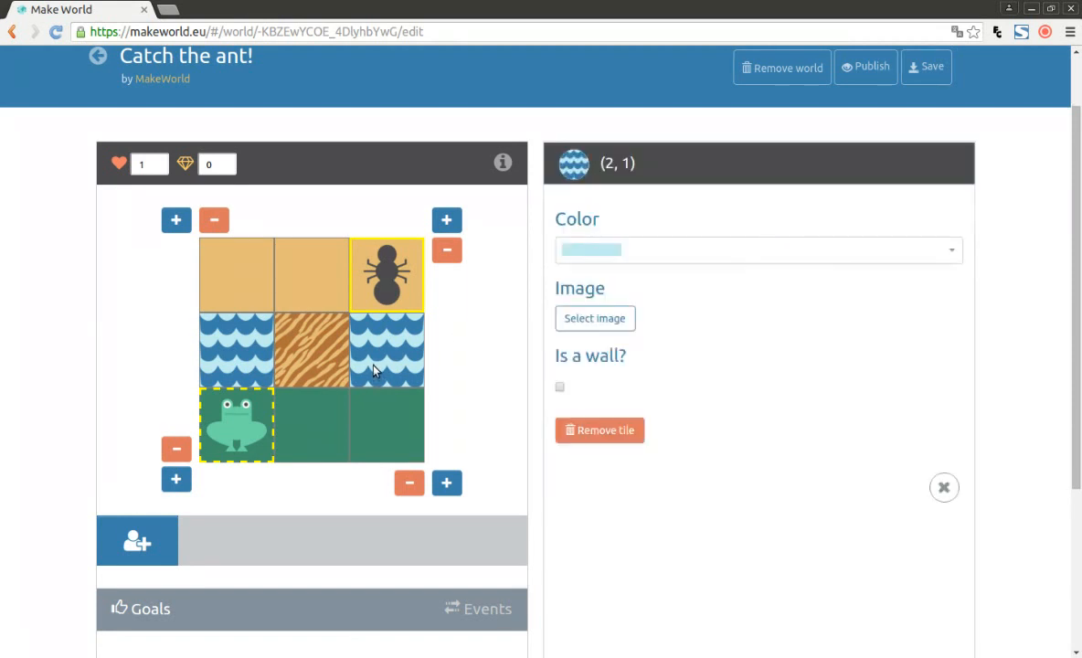
pyautogui.click(560, 387)
# - Add a goal to the world and name it "Catch the ant!"
pyautogui.scroll(-3, 438, 305)
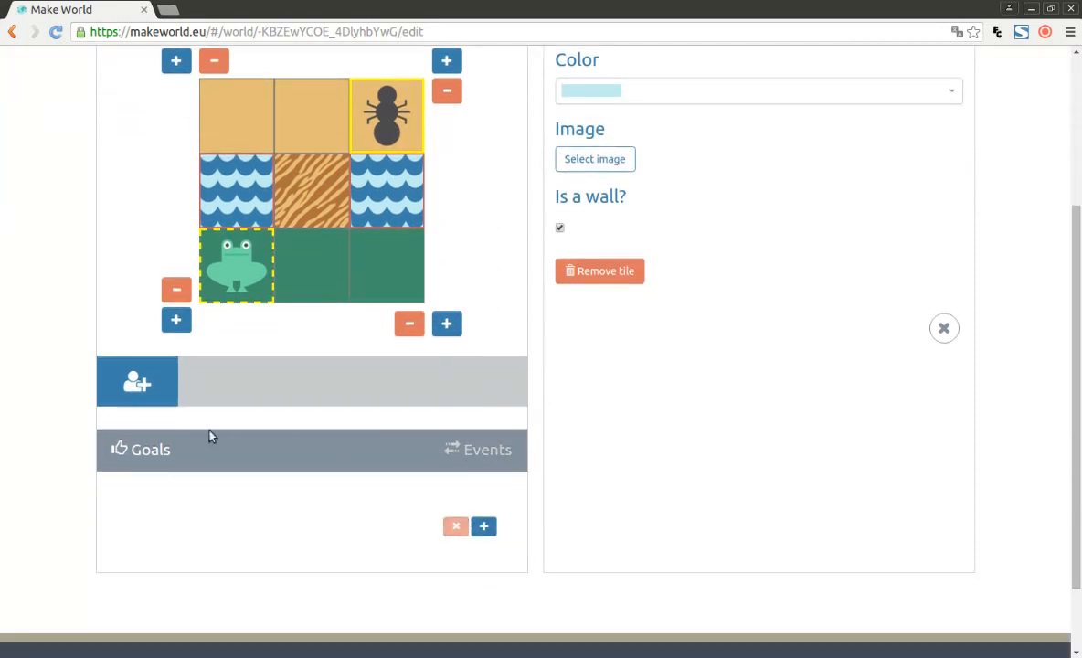
pyautogui.click(485, 528)
pyautogui.click(350, 517)
pyautogui.doubleClick(352, 520)
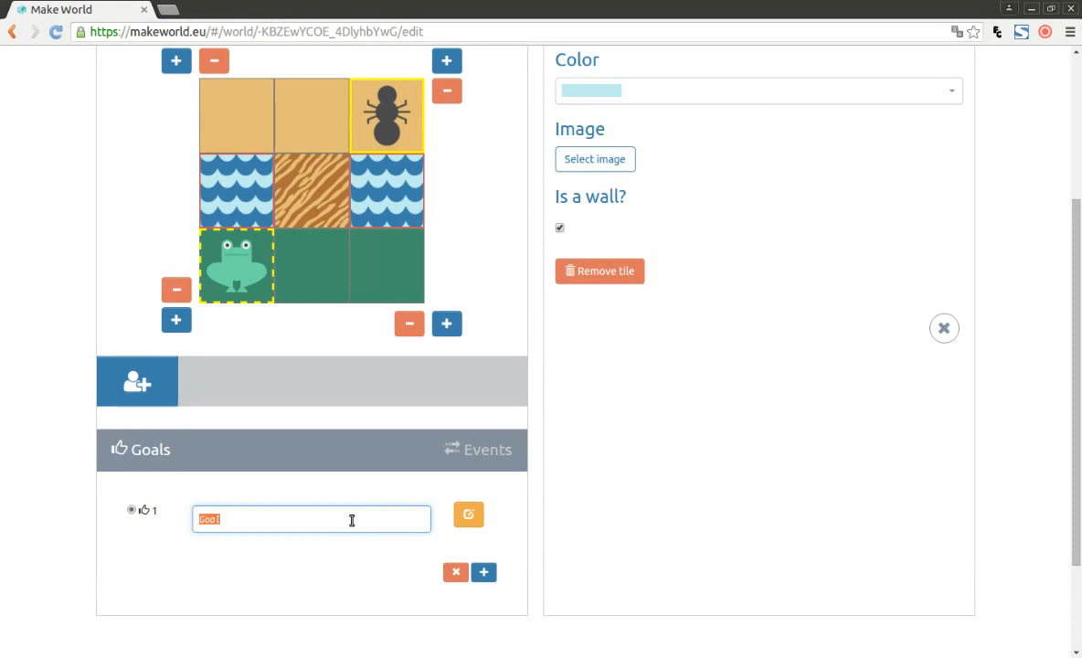
pyautogui.write('Co')
# - Try the condition-based type with the diamond condition on the goal, and switch it back to an event-based goal
pyautogui.click(466, 514)
pyautogui.scroll(-2, 425, 510)
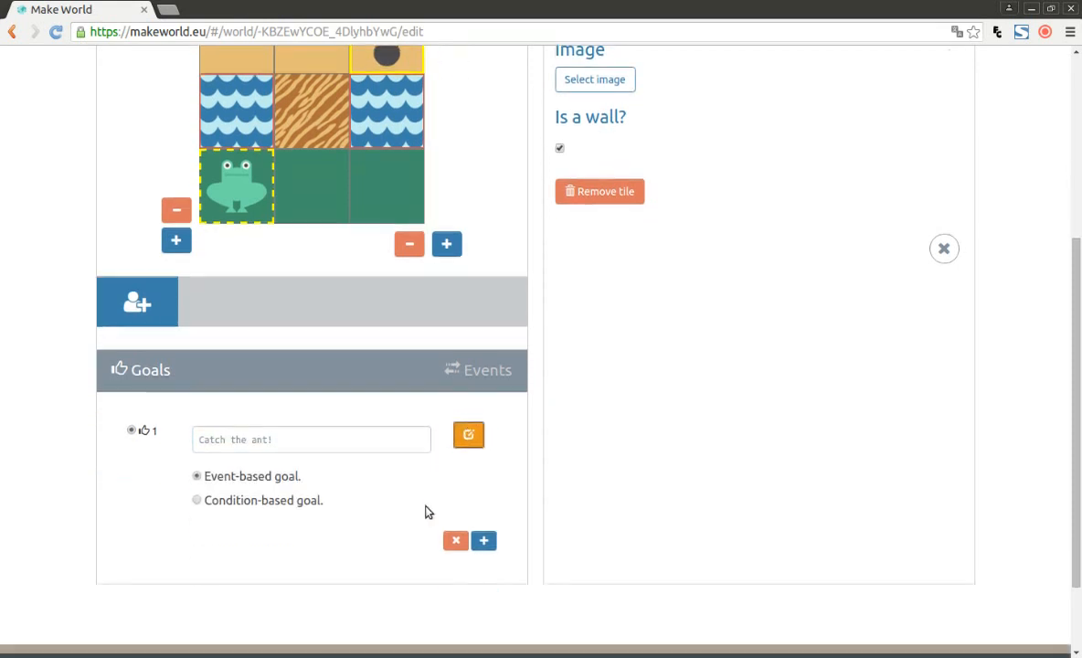
pyautogui.click(196, 501)
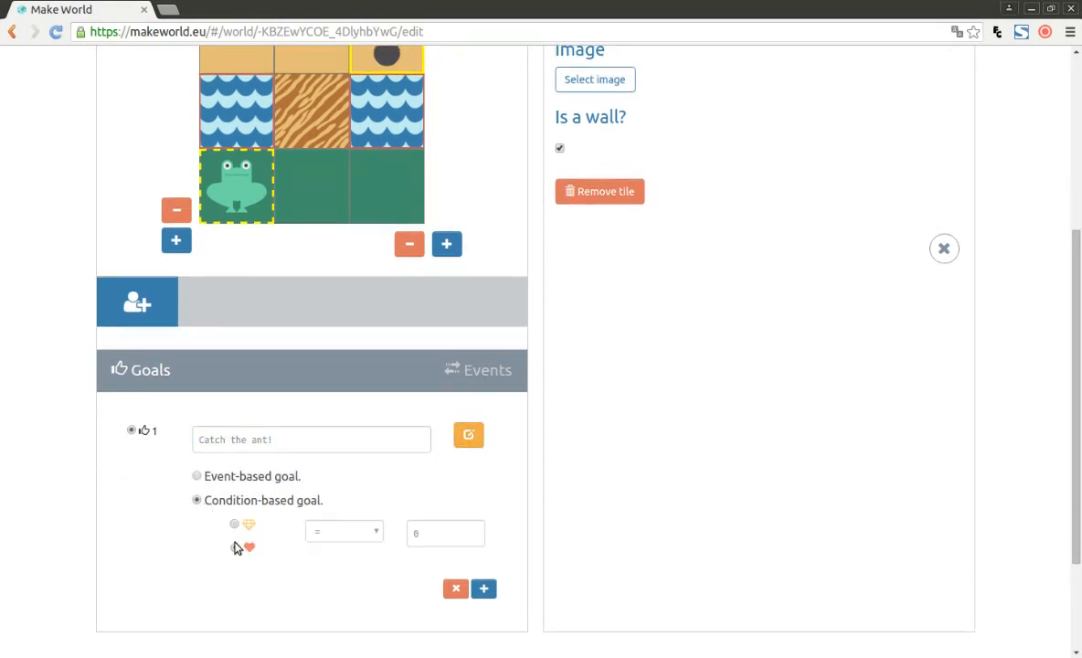
pyautogui.scroll(3, 237, 511)
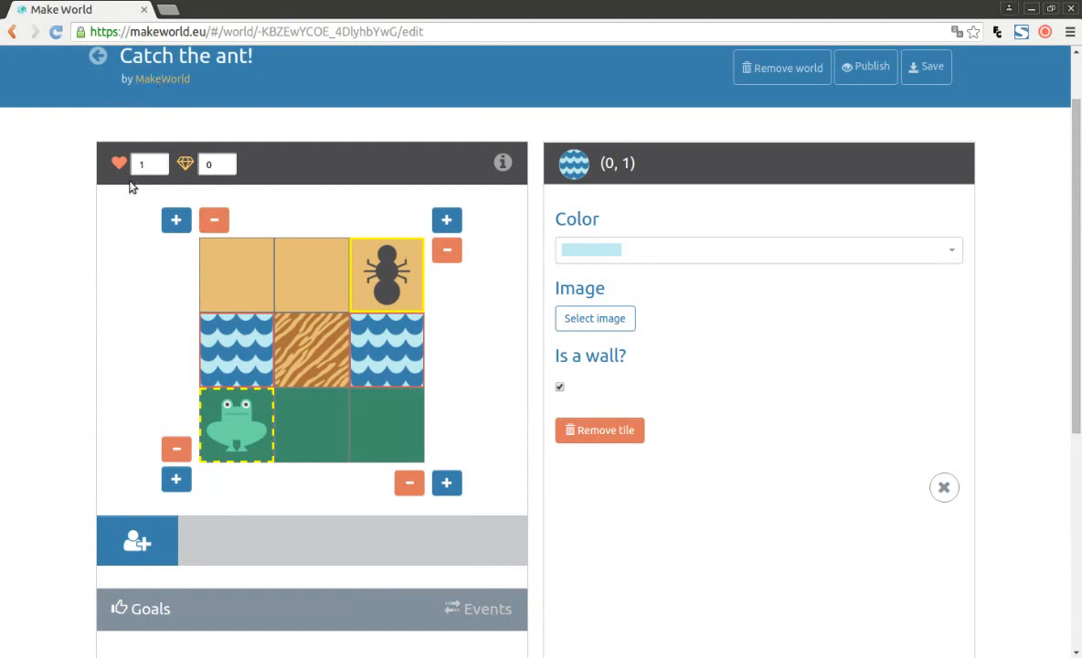
pyautogui.scroll(-4, 288, 367)
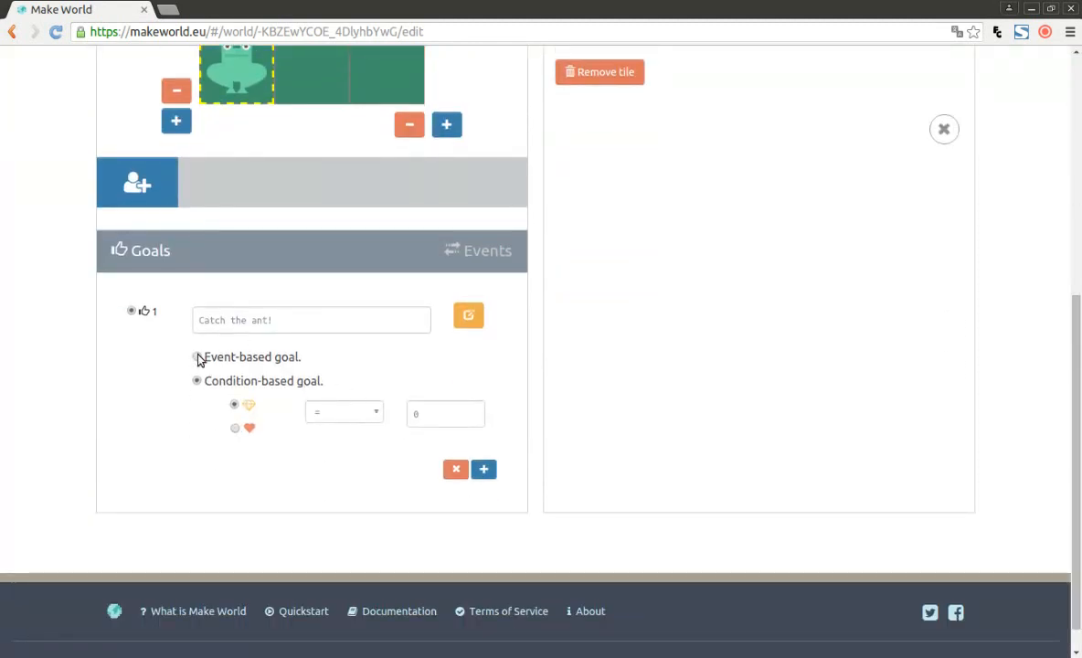
pyautogui.click(199, 358)
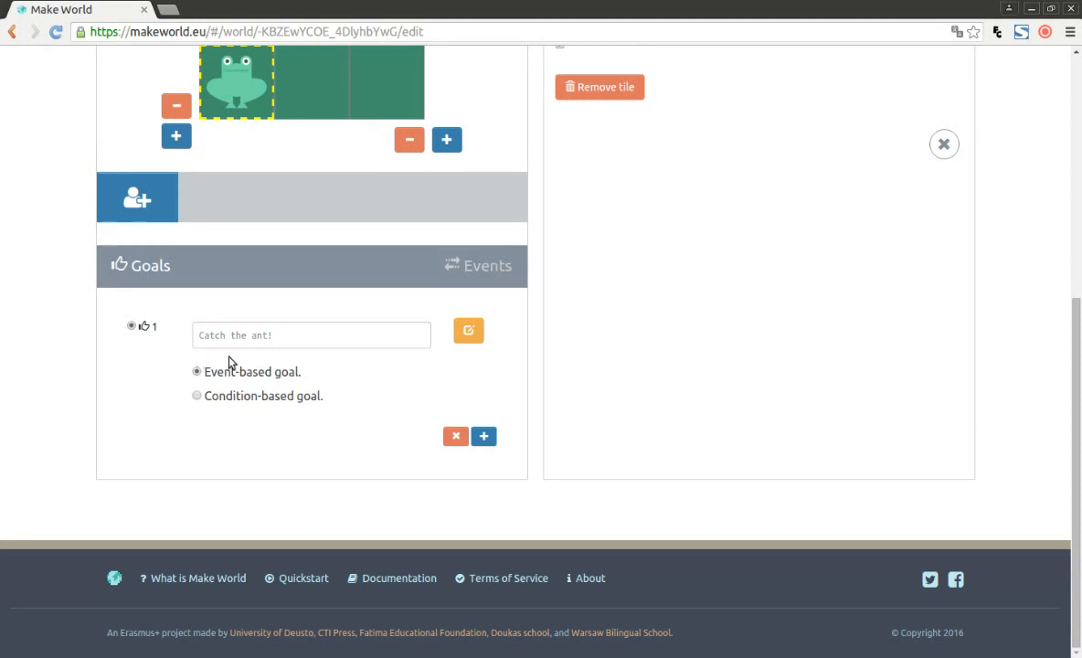
pyautogui.click(470, 332)
# - Add an event whose If conditions combine the frog and the ant
pyautogui.click(490, 315)
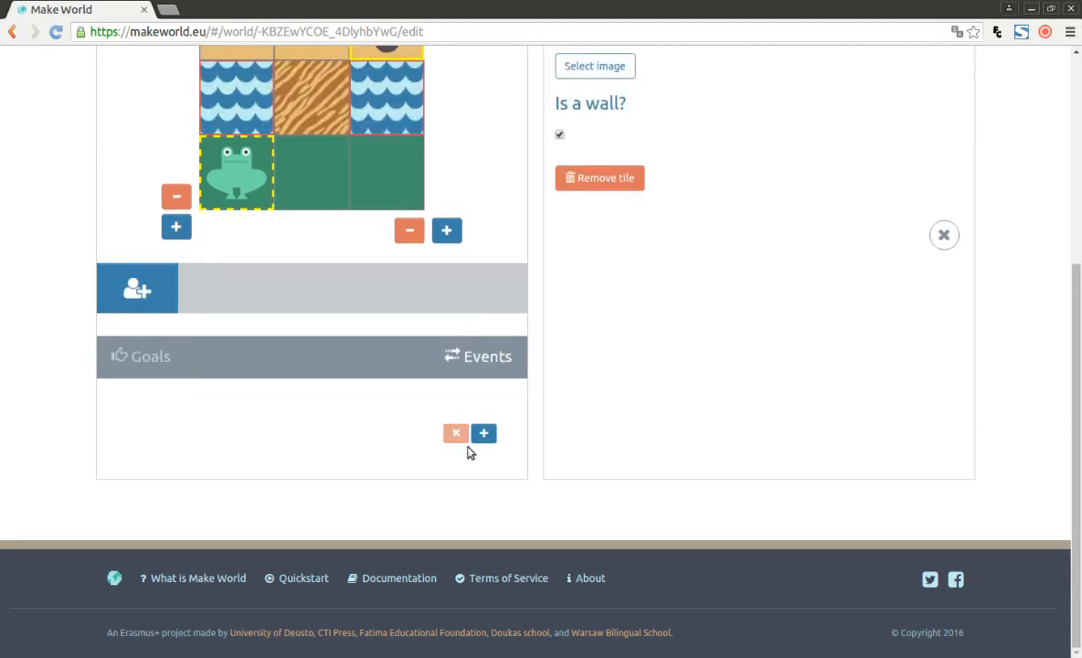
pyautogui.click(484, 433)
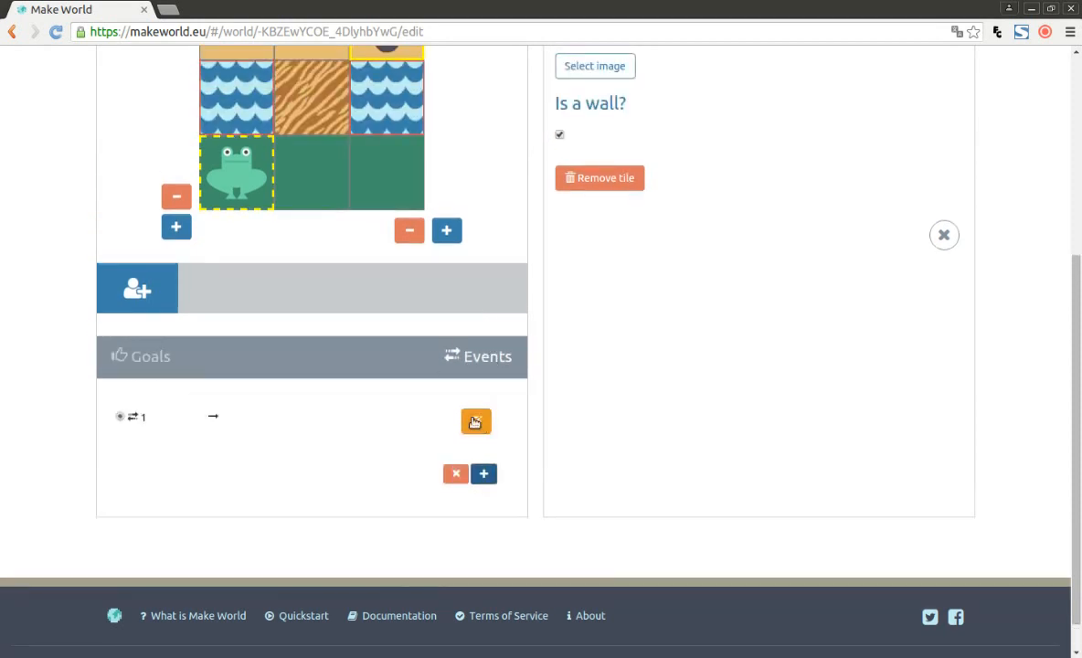
pyautogui.click(475, 421)
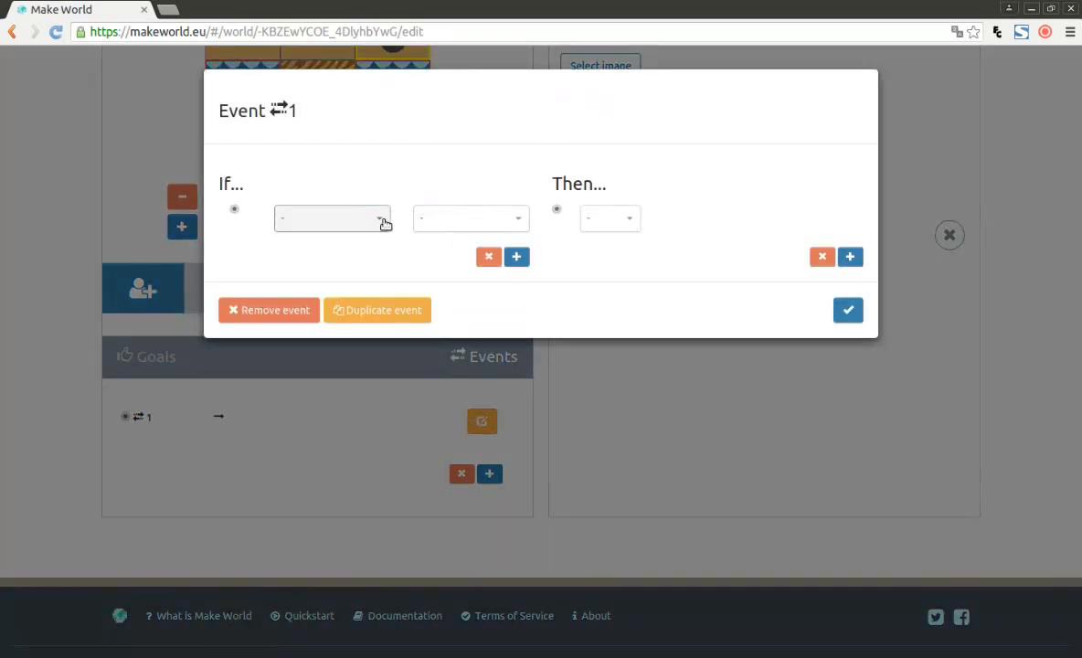
pyautogui.click(384, 220)
pyautogui.click(354, 244)
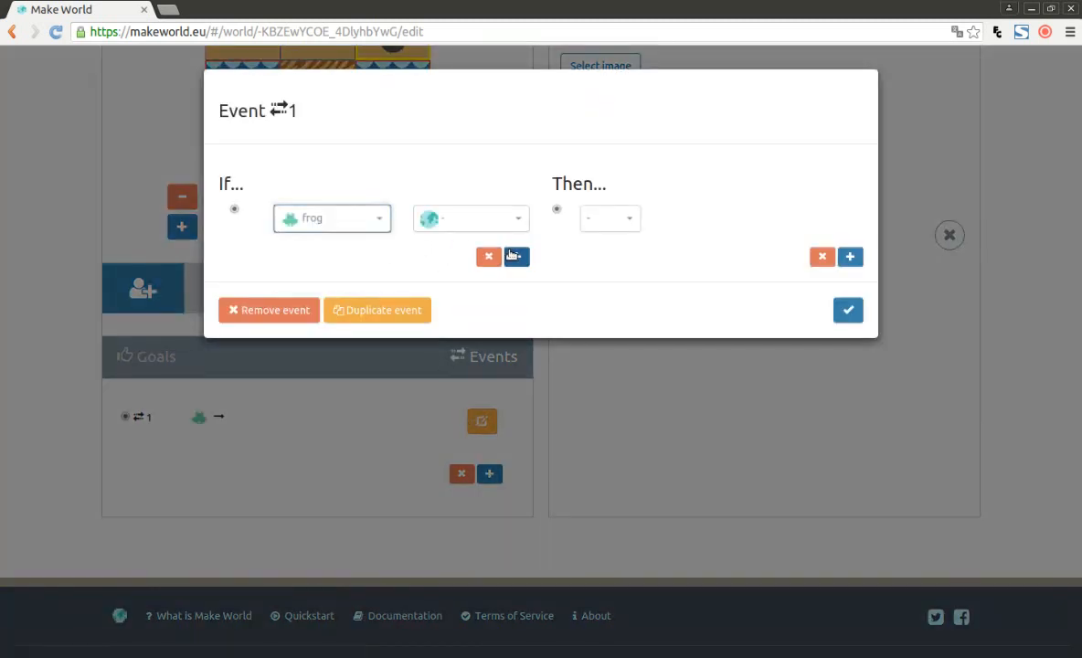
pyautogui.click(517, 258)
pyautogui.click(355, 249)
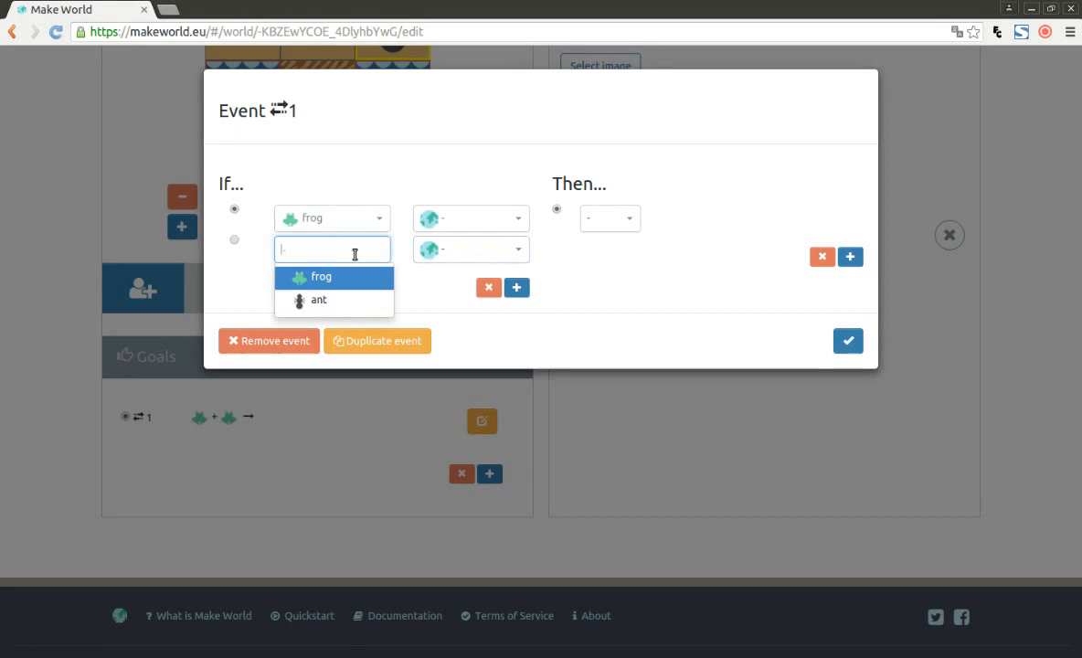
pyautogui.click(356, 300)
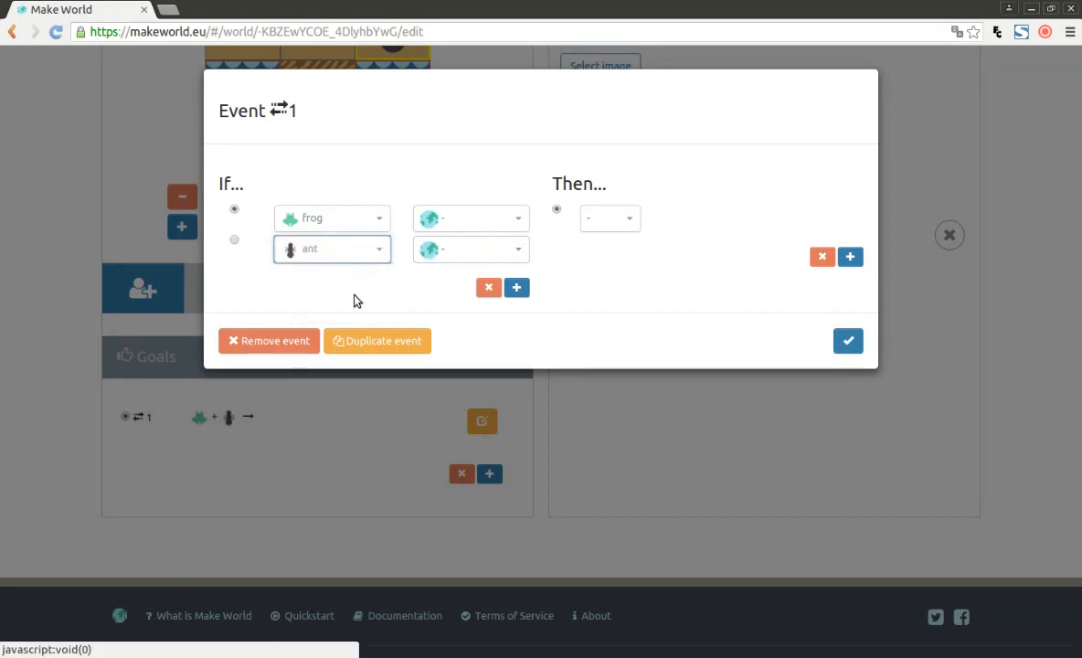
# - Set the event's Then action to achieving goal 1 (thumbs up) and confirm the event
pyautogui.click(621, 221)
pyautogui.scroll(-2, 632, 149)
pyautogui.scroll(2, 632, 149)
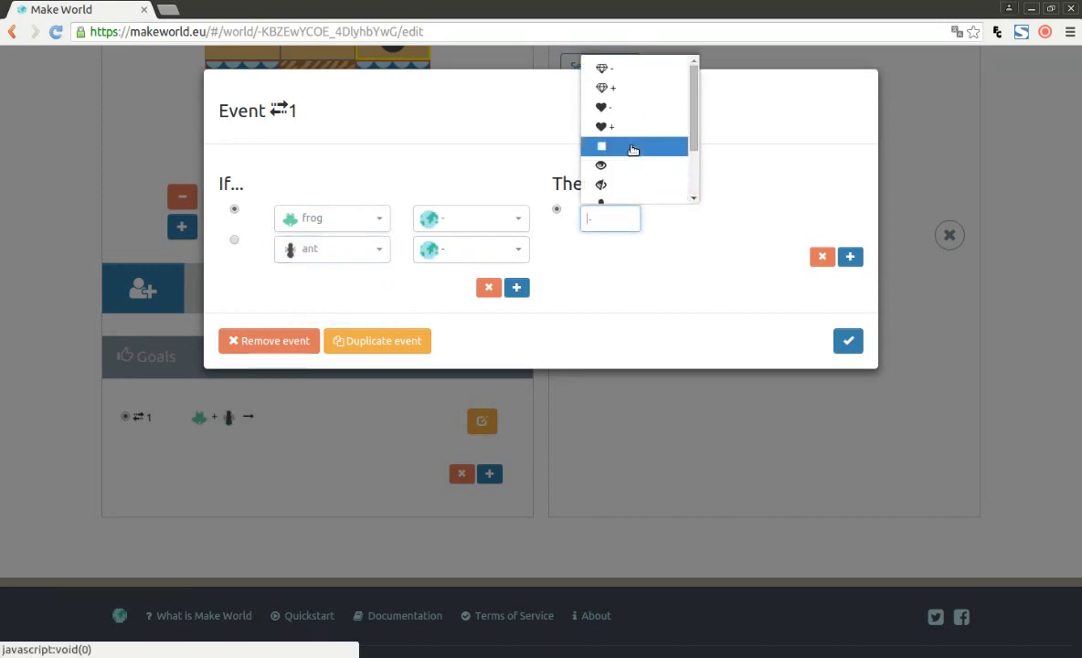
pyautogui.scroll(-1, 632, 149)
pyautogui.scroll(-2, 632, 149)
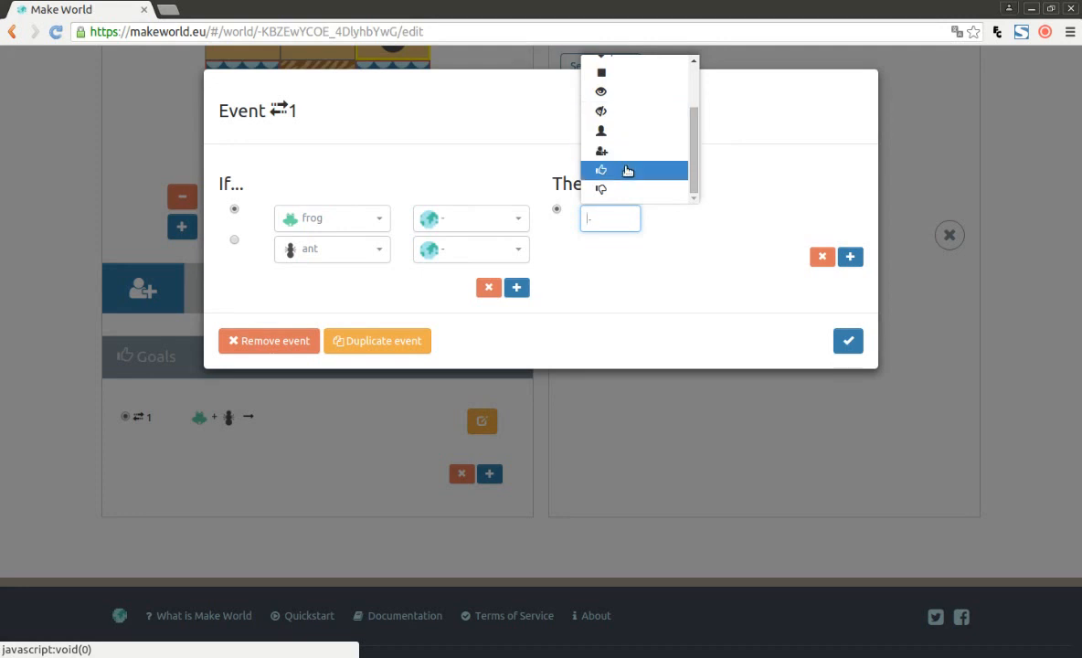
pyautogui.click(627, 170)
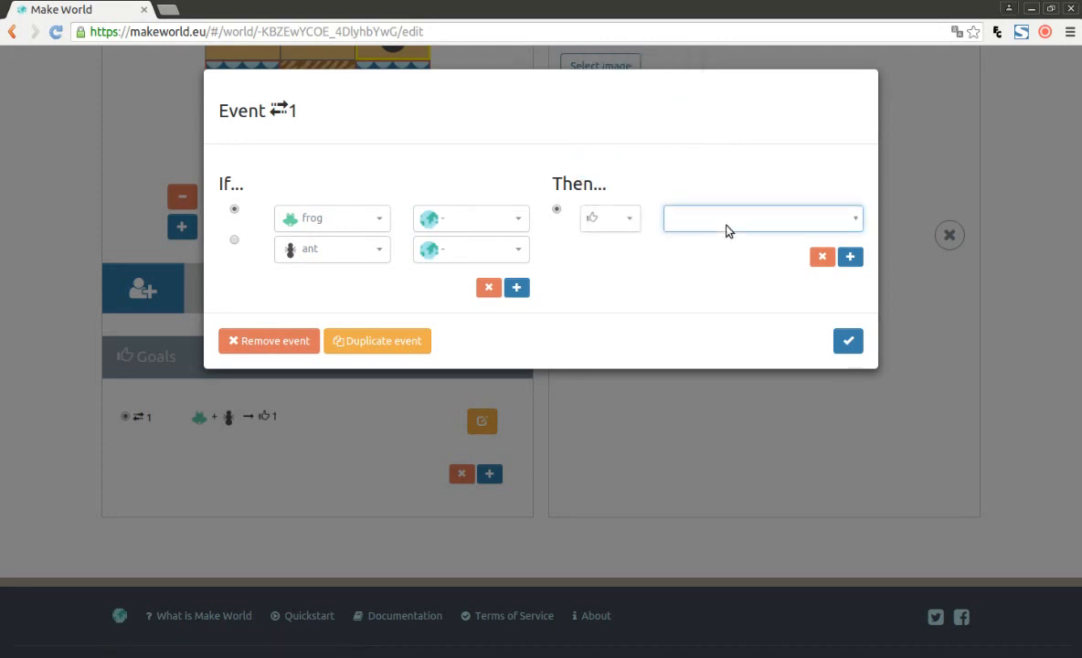
pyautogui.click(848, 341)
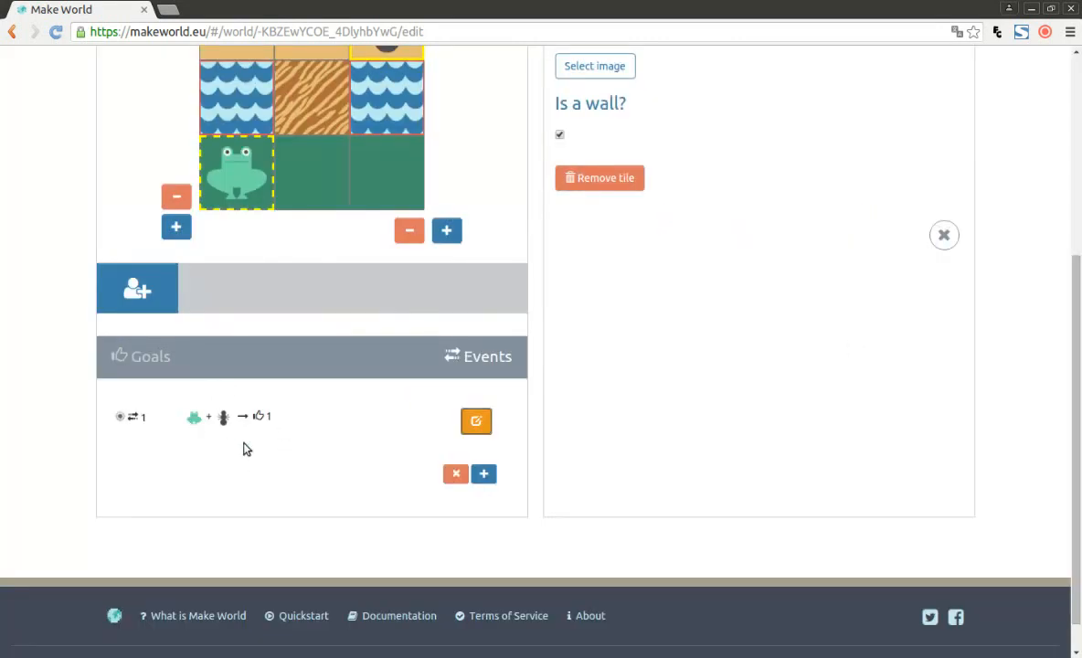
# - Review the instruction blocks and programs of the frog and the ant
pyautogui.scroll(4, 364, 437)
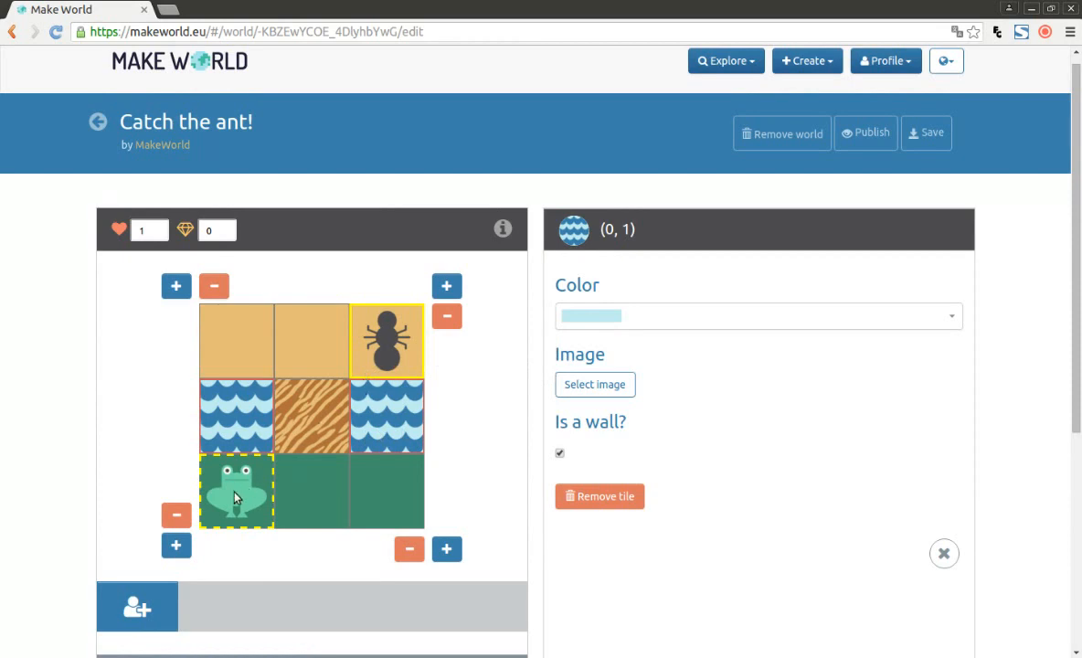
pyautogui.click(234, 496)
pyautogui.click(611, 268)
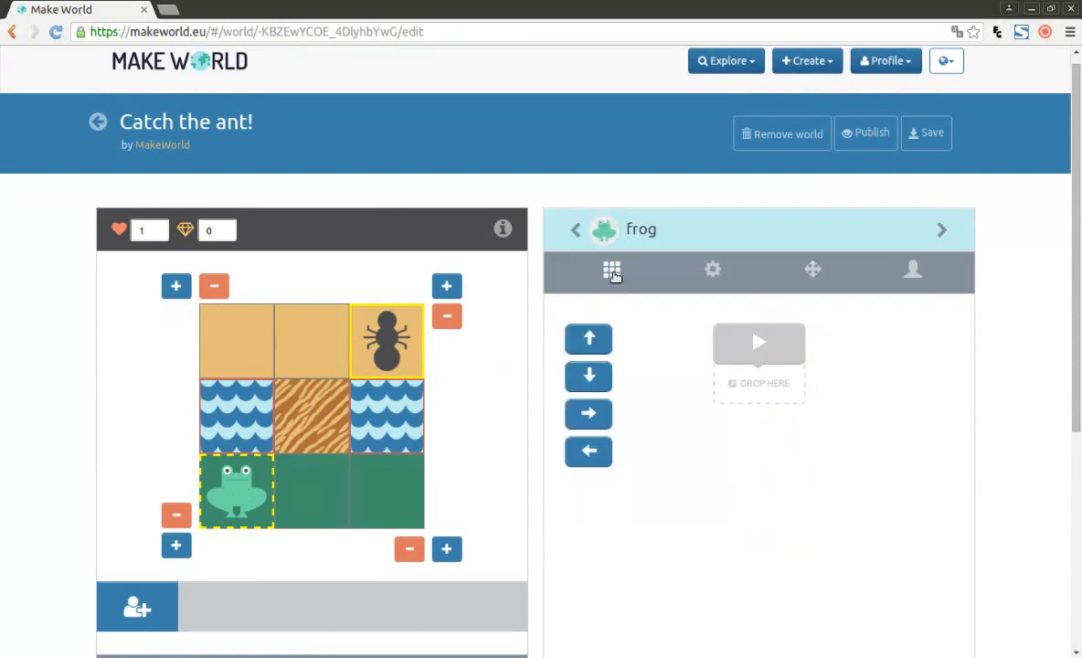
pyautogui.click(390, 334)
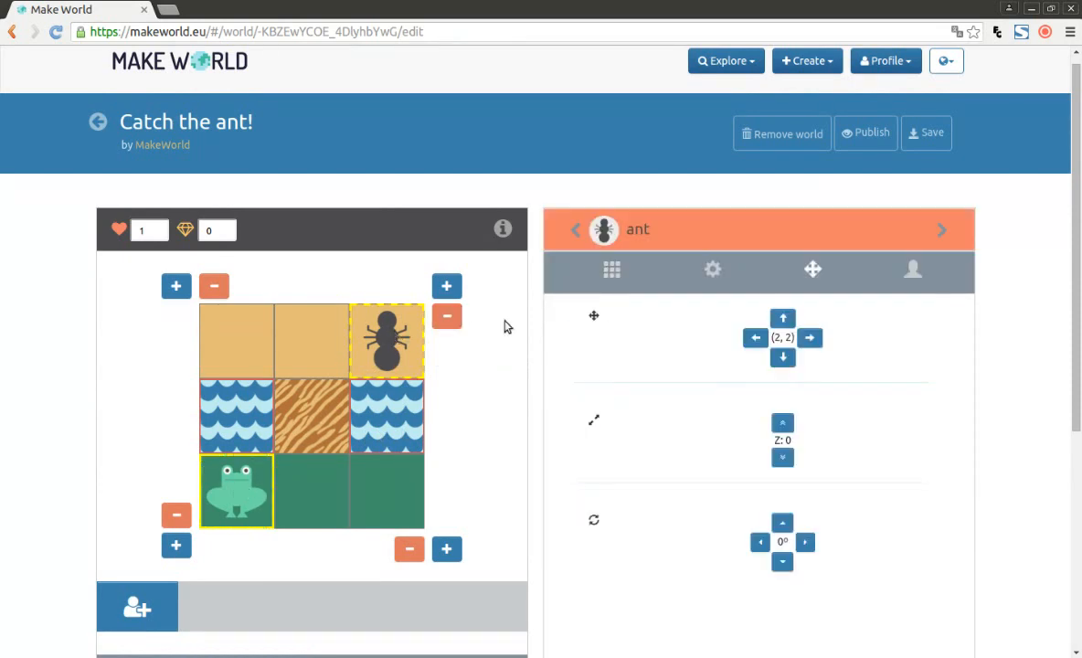
pyautogui.click(612, 271)
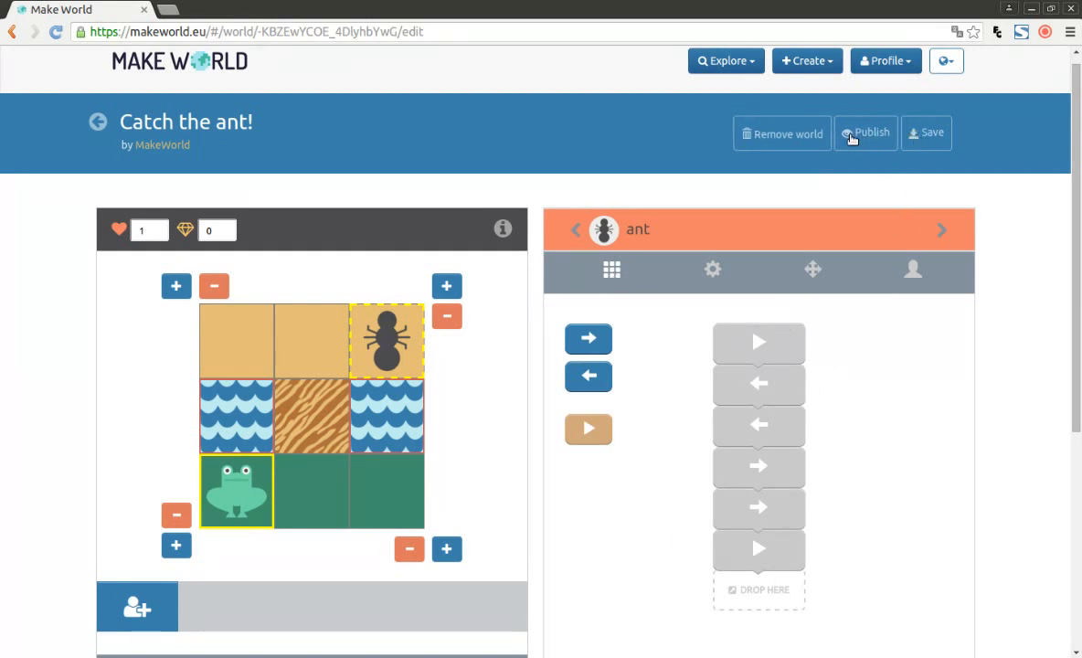
# - Publish the world and unpublish it again
pyautogui.click(850, 135)
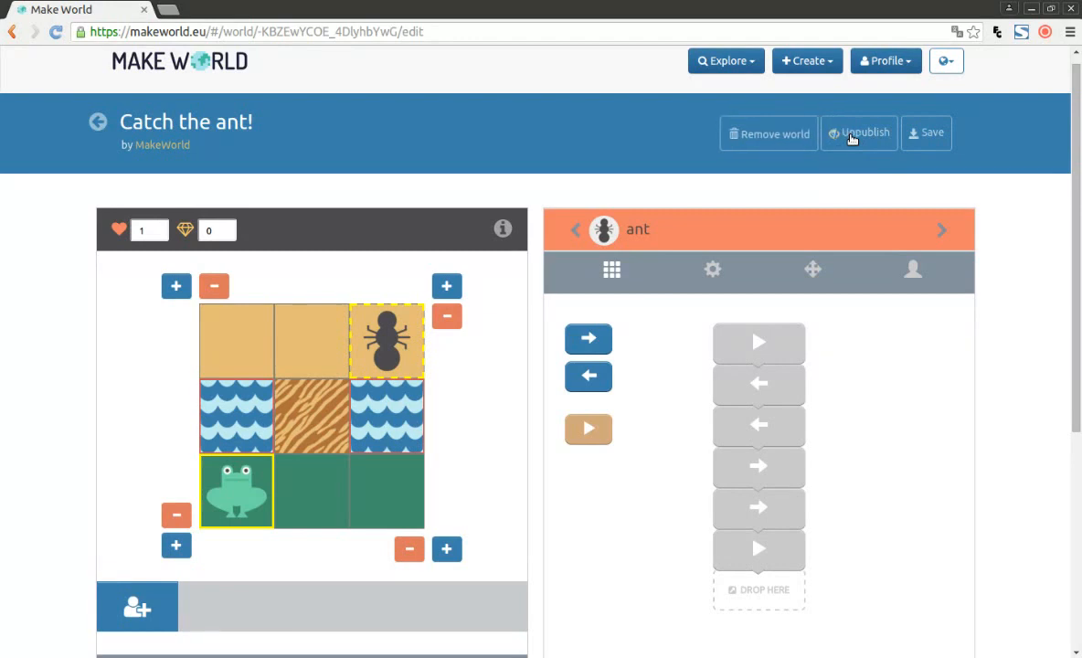
pyautogui.click(850, 135)
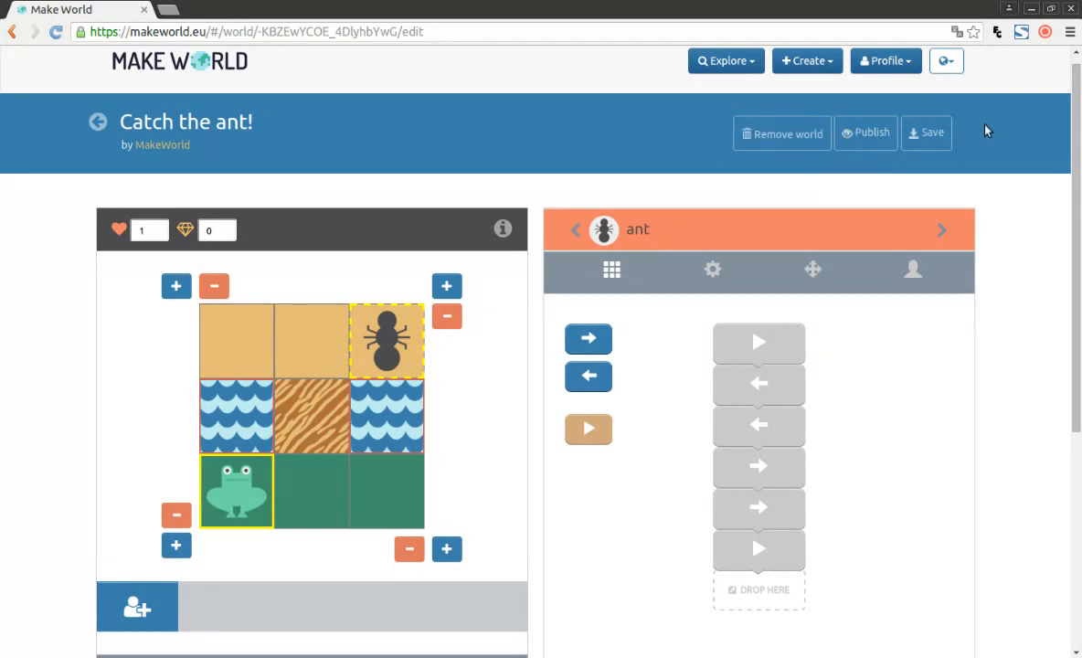